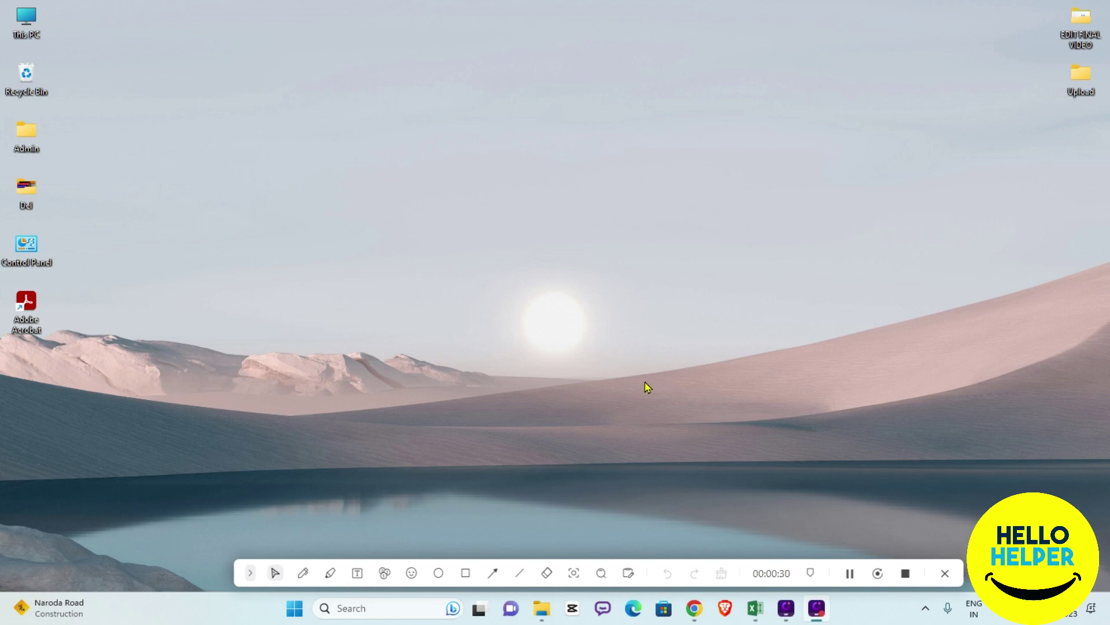
Go to Google Drive in a new Chrome tab and open the Nature.mp4 preview
left_click(695, 608)
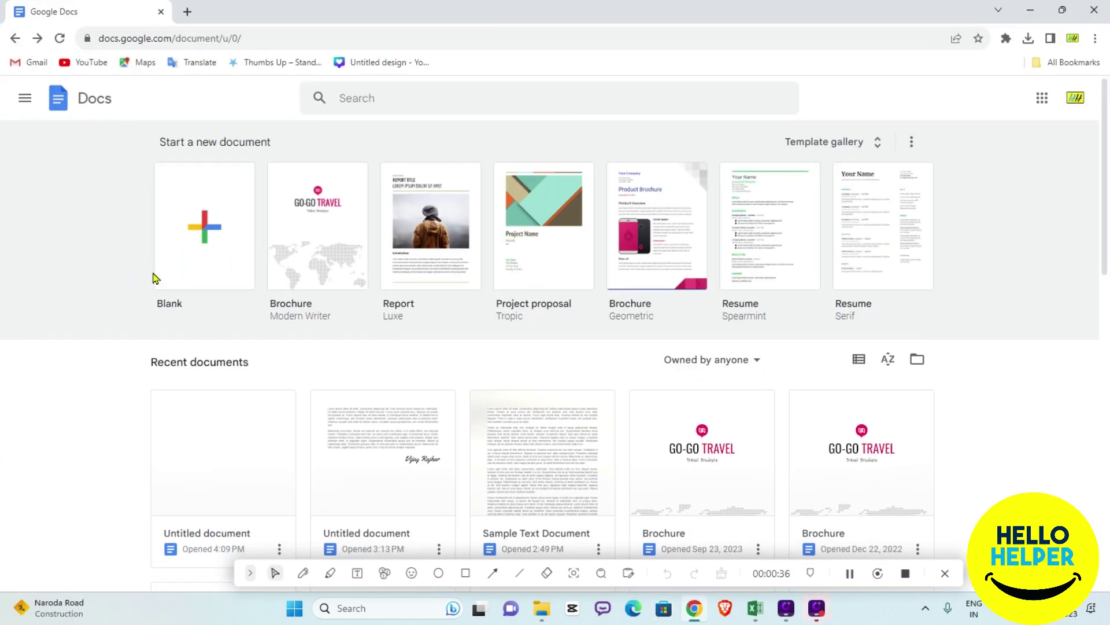
left_click(188, 12)
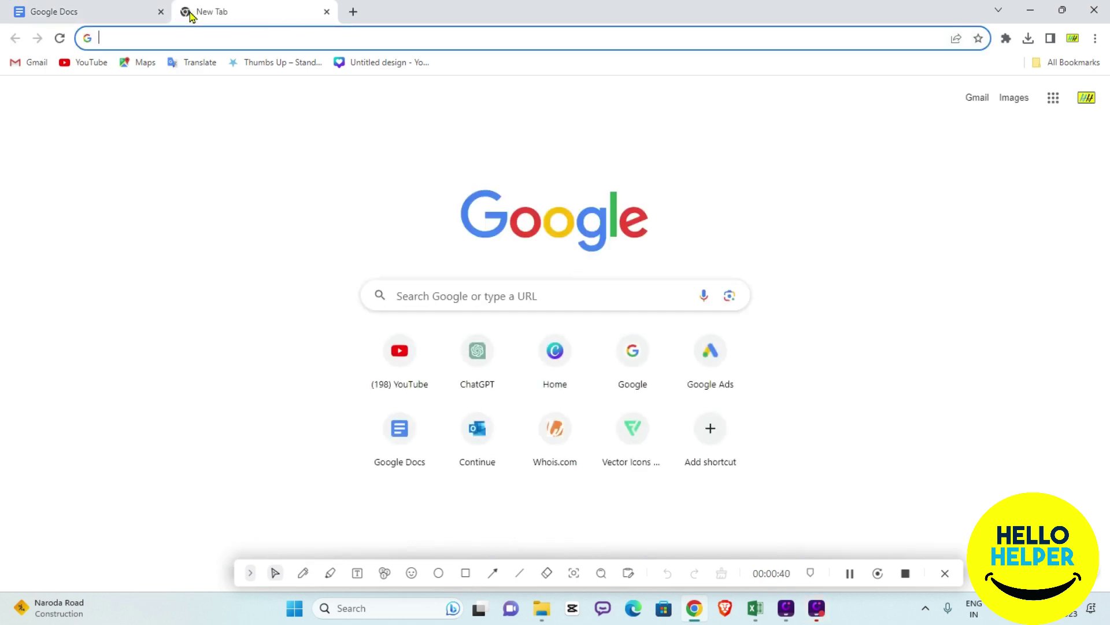
type("drive")
key("Return")
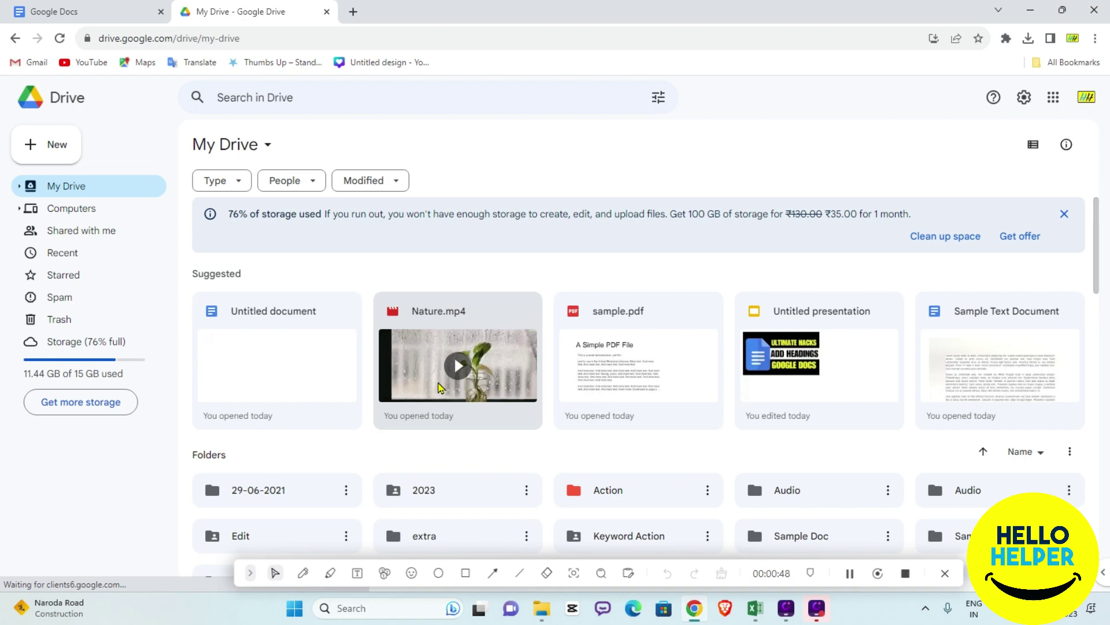
left_click(436, 379)
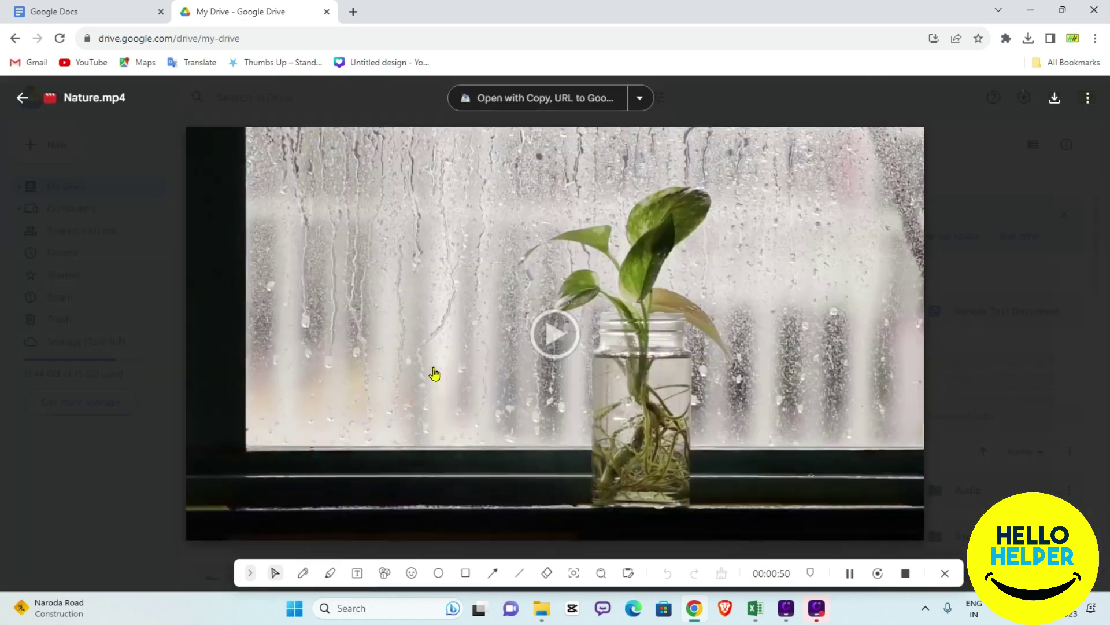
Play, then pause, the Nature.mp4 video in the Drive preview
left_click(435, 375)
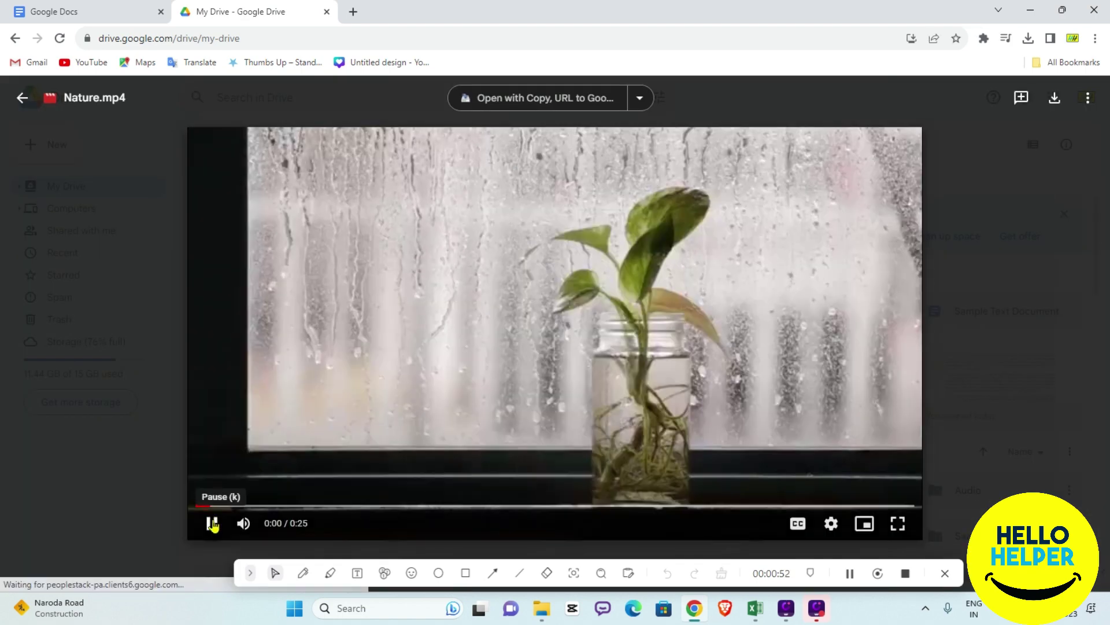
left_click(212, 523)
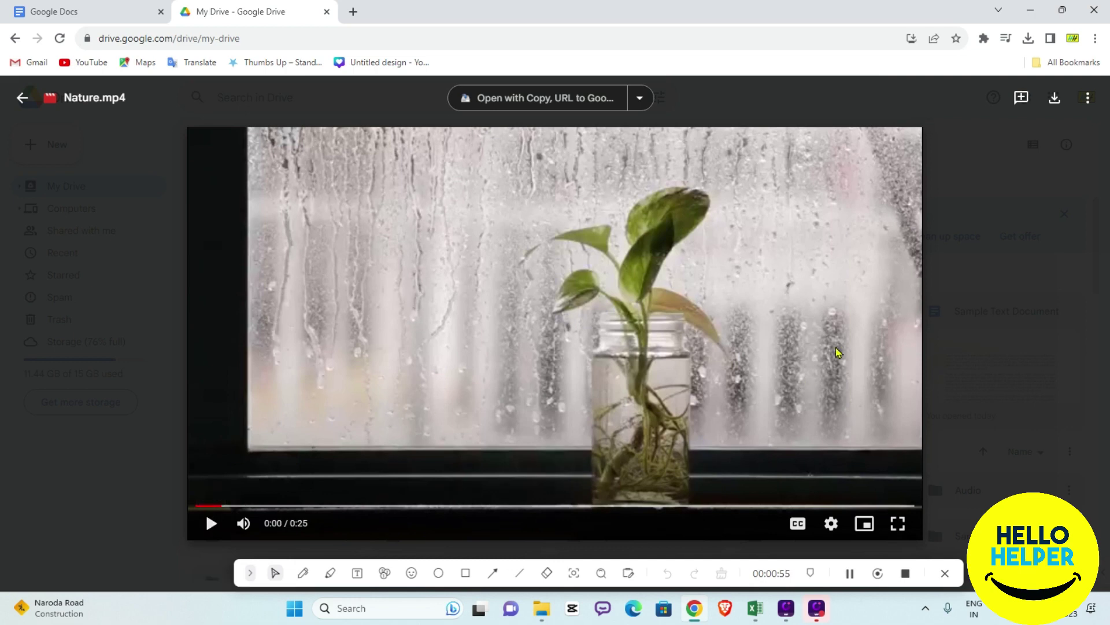
left_click(493, 573)
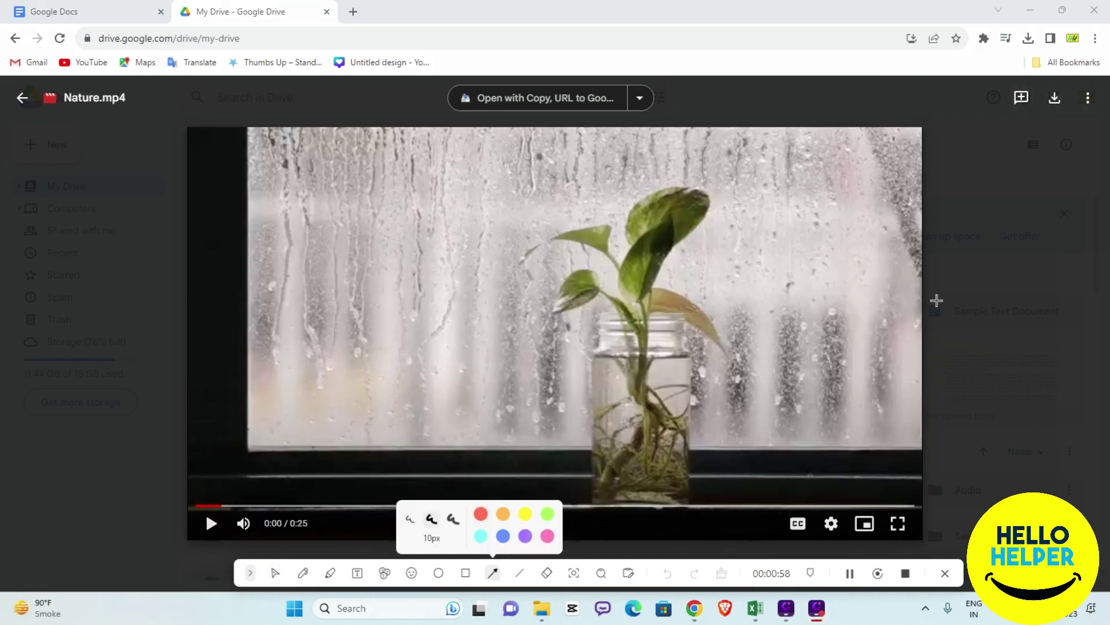
mouse_move(944, 303)
left_mouse_down()
mouse_move(1066, 113)
mouse_move(1084, 108)
left_mouse_up()
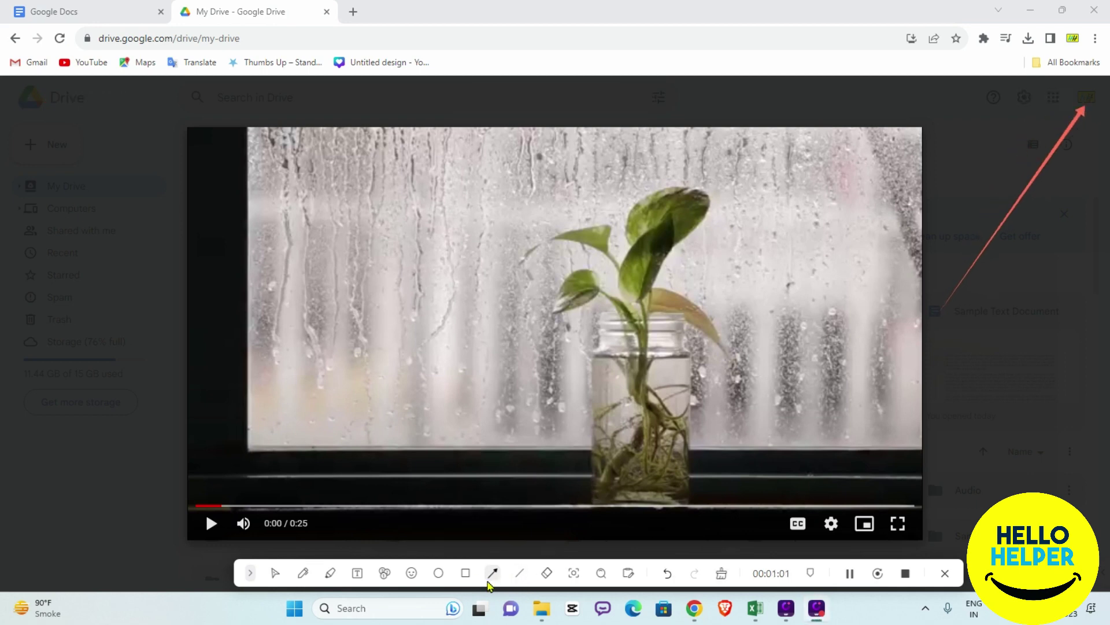
left_click(275, 572)
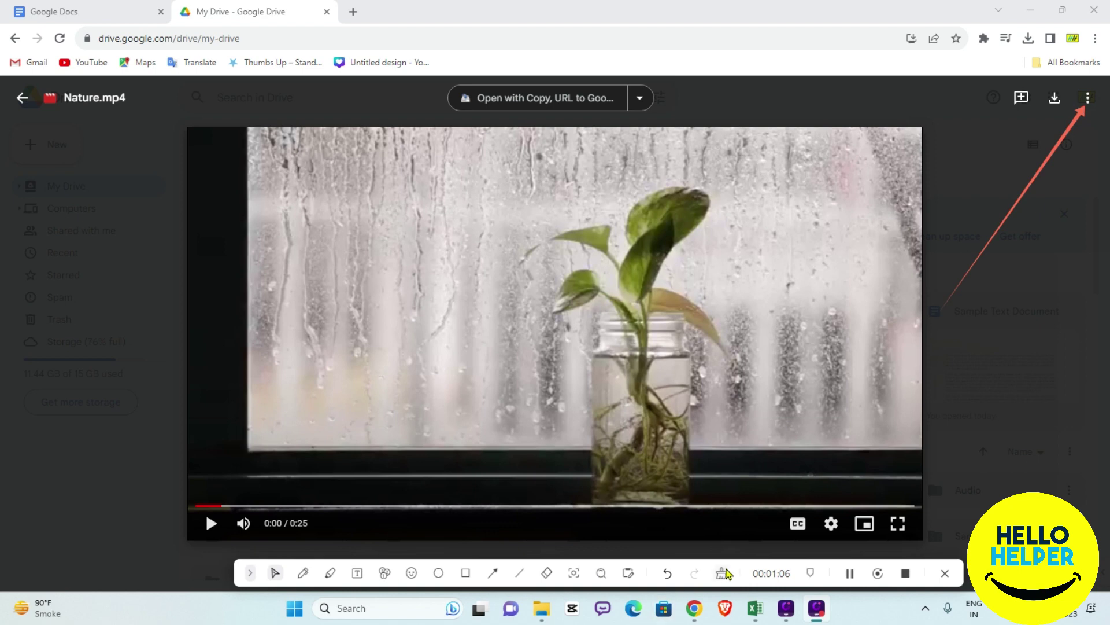
Copy the Nature.mp4 anyone-with-the-link share link and return to the Docs tab
left_click(724, 573)
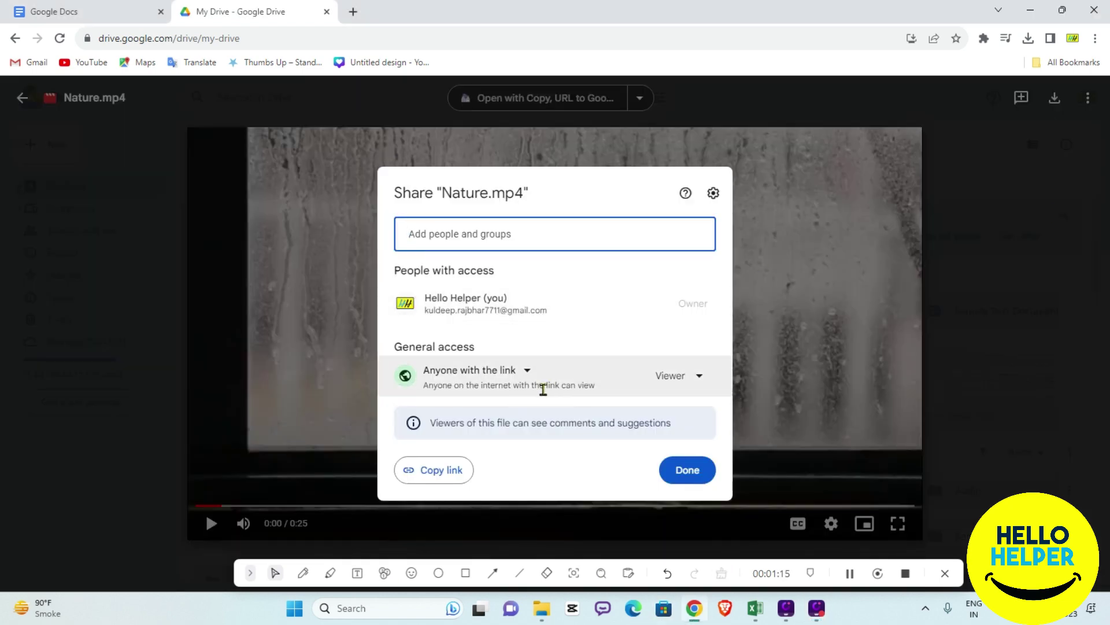
left_click(528, 373)
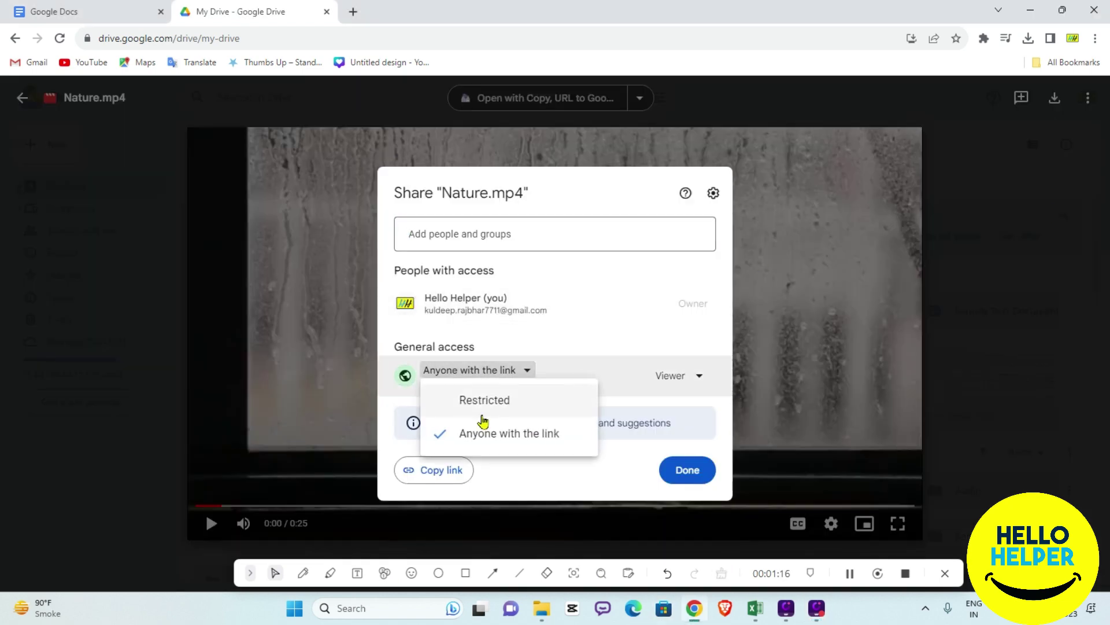
left_click(616, 321)
left_click(429, 475)
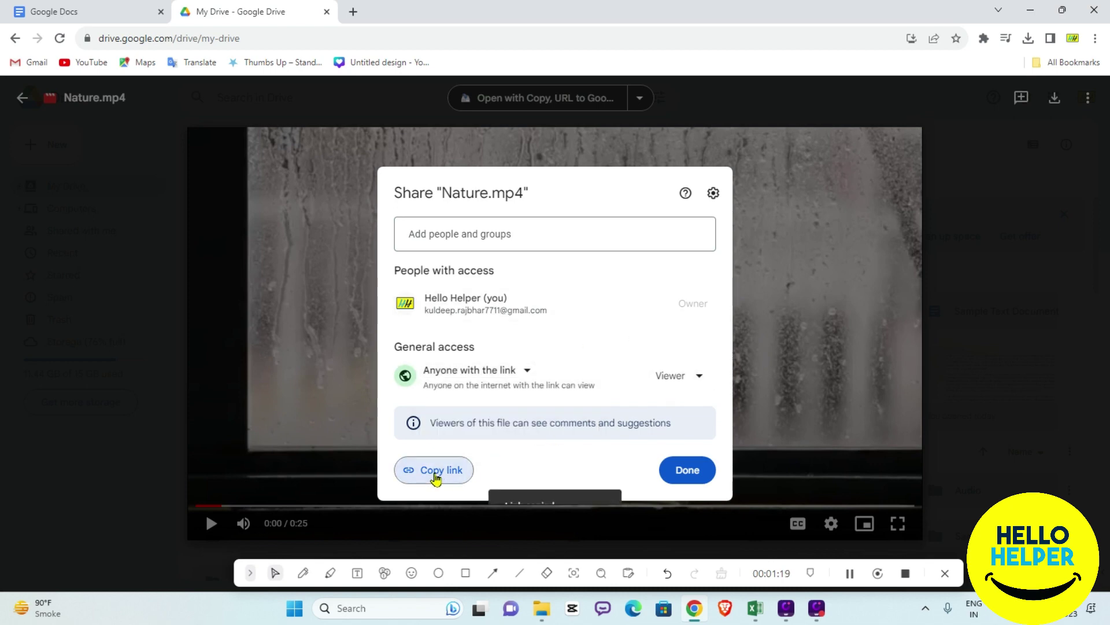
left_click(688, 469)
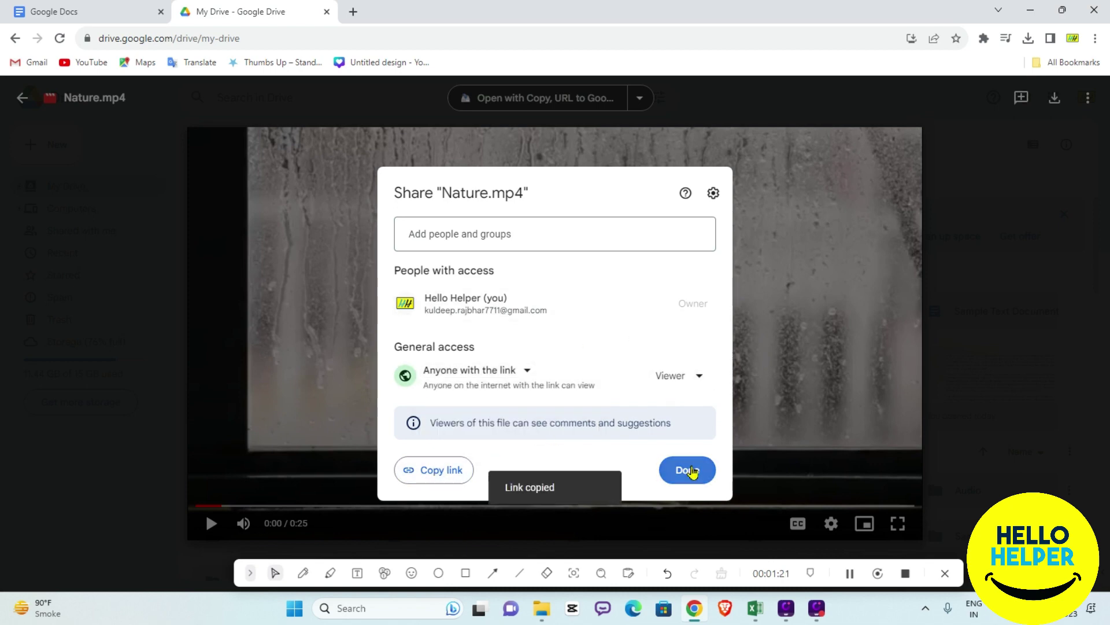
left_click(85, 9)
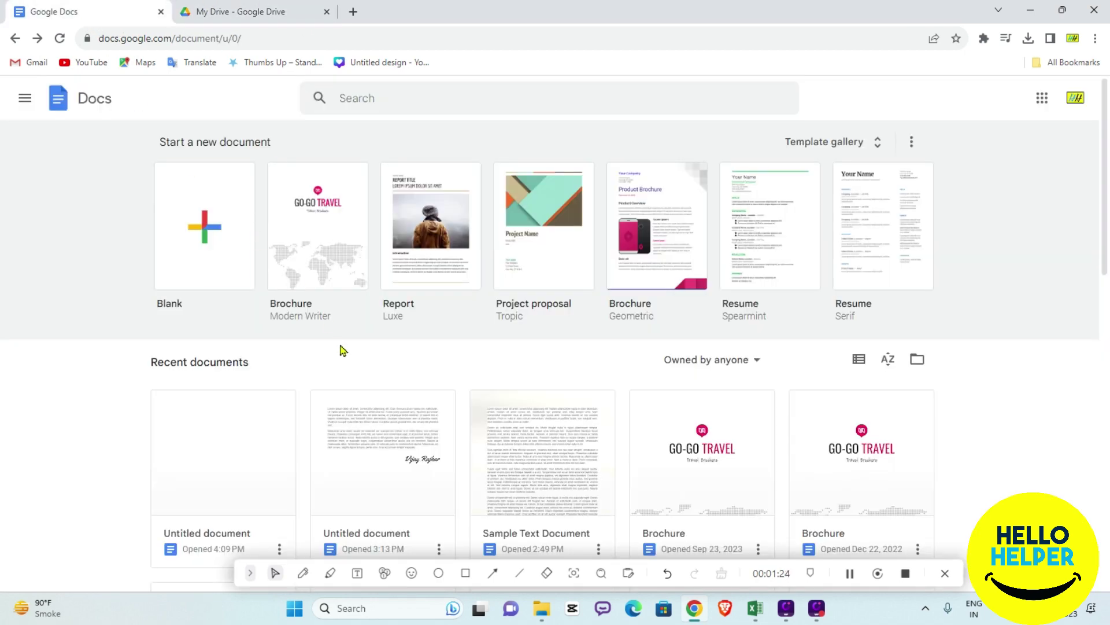
Paste the Nature.mp4 Drive link into a new Untitled document and show its preview chip
left_click(238, 447)
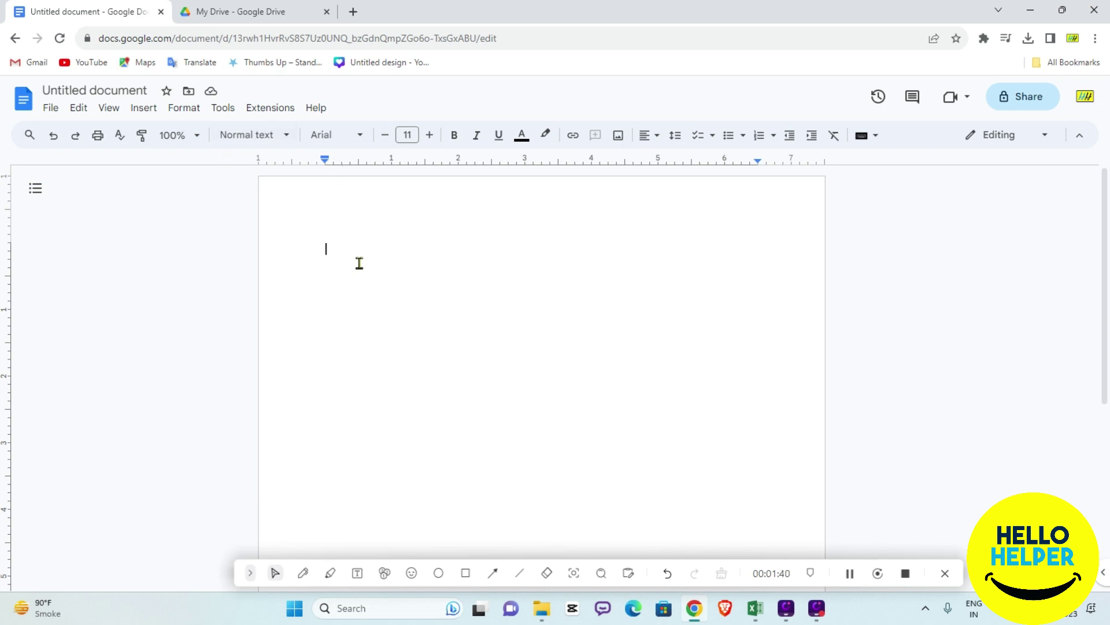
key("ctrl+v")
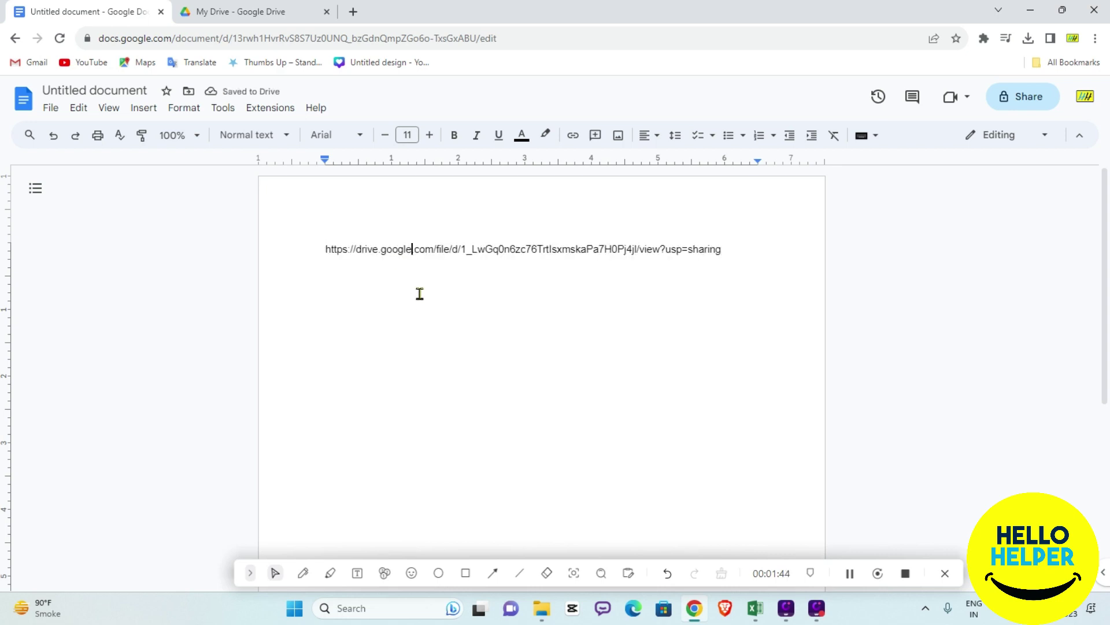
key("Return")
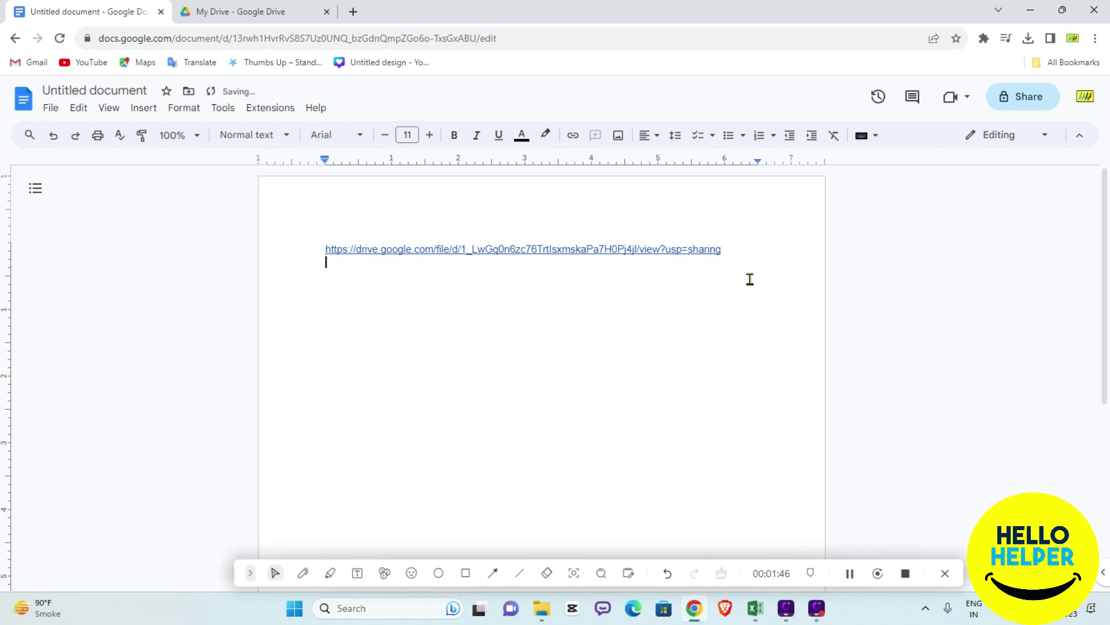
left_click(464, 249)
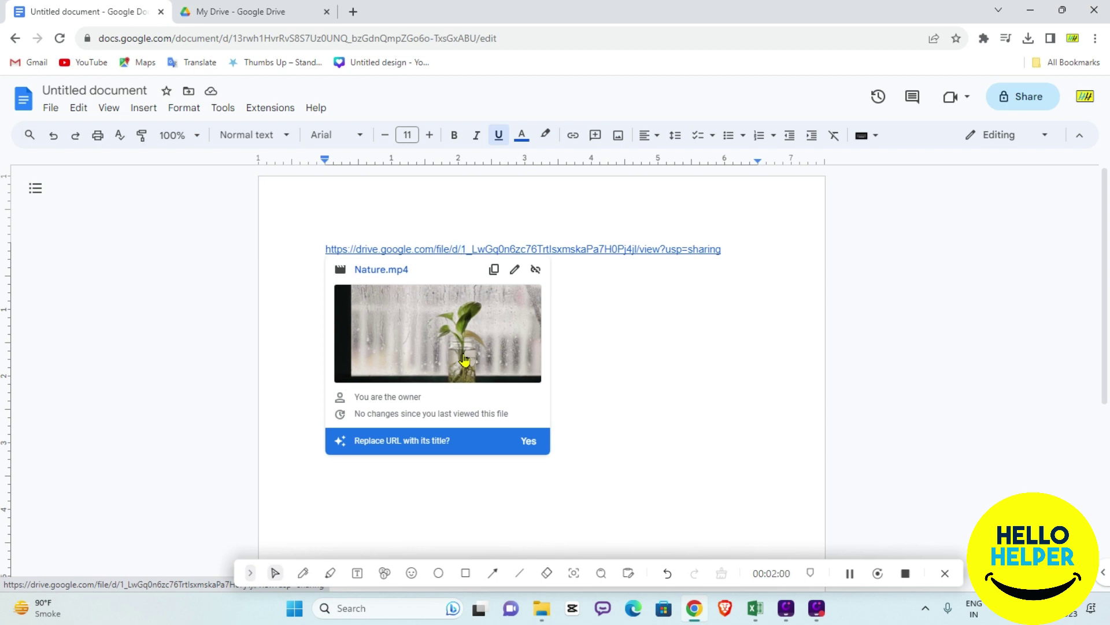
Open Nature.mp4 from the link's preview chip and snip its video frame with Snipping Tool
left_click(601, 359)
left_click(240, 10)
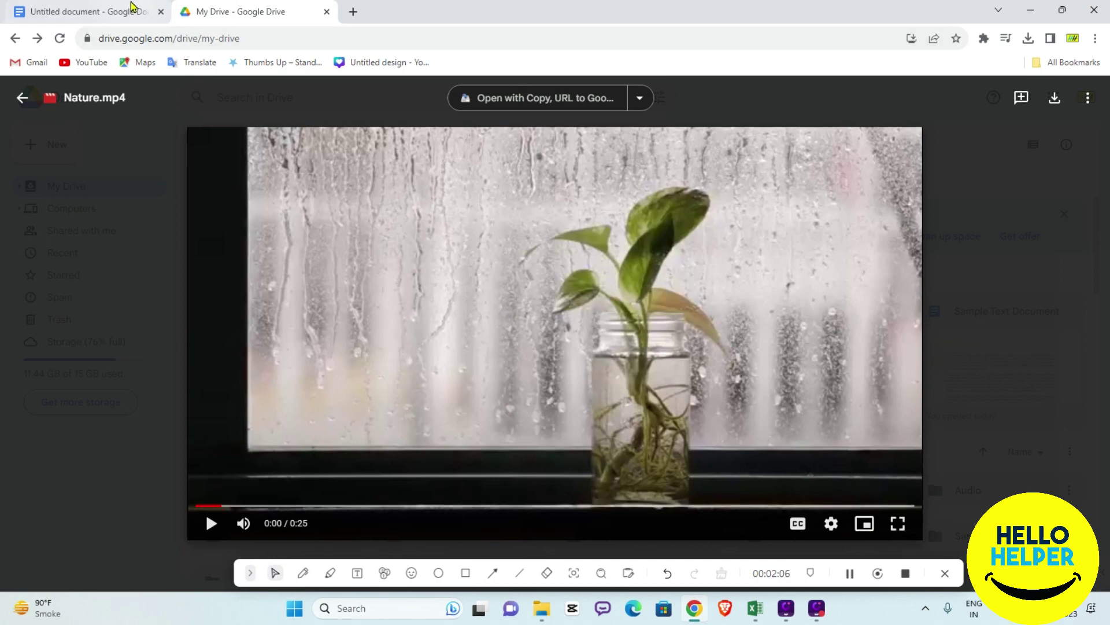
left_click(144, 12)
left_click(415, 250)
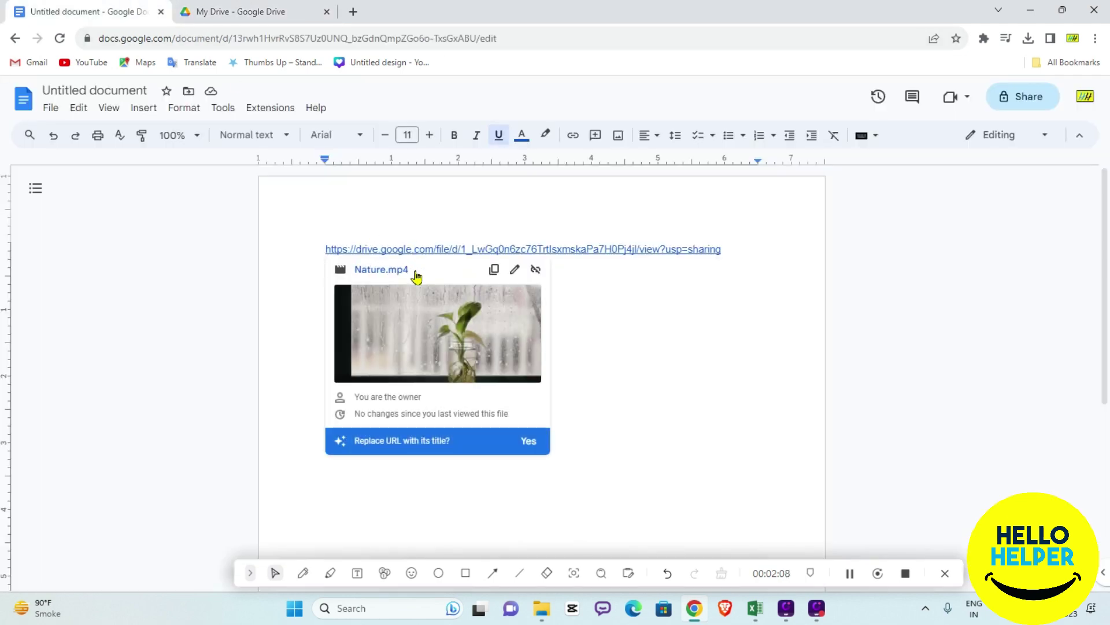
left_click(408, 358)
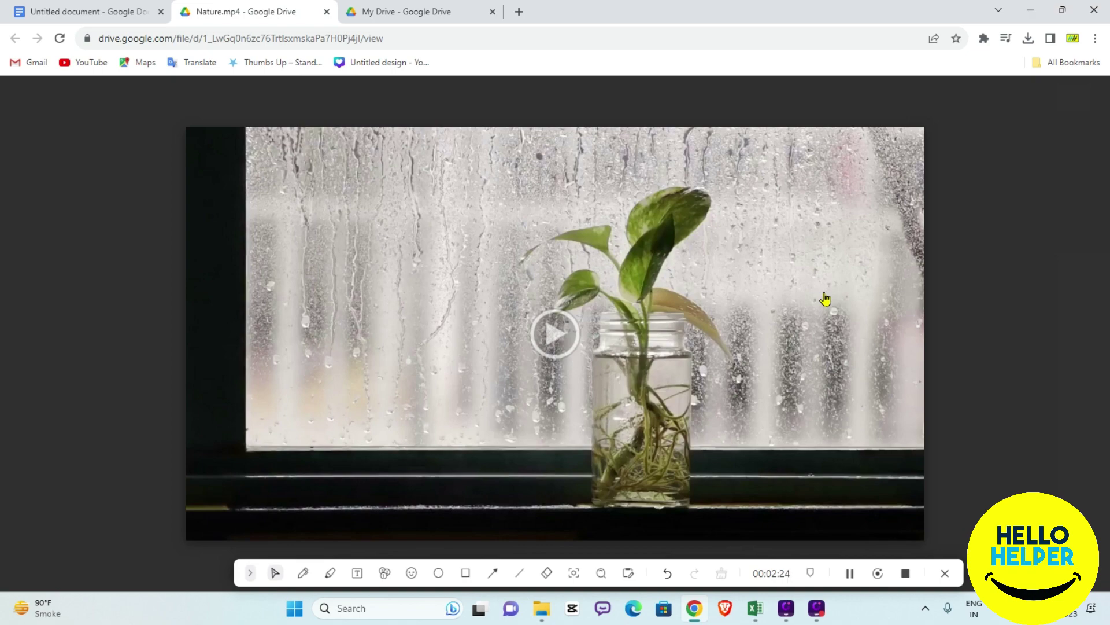
key("super+shift+s")
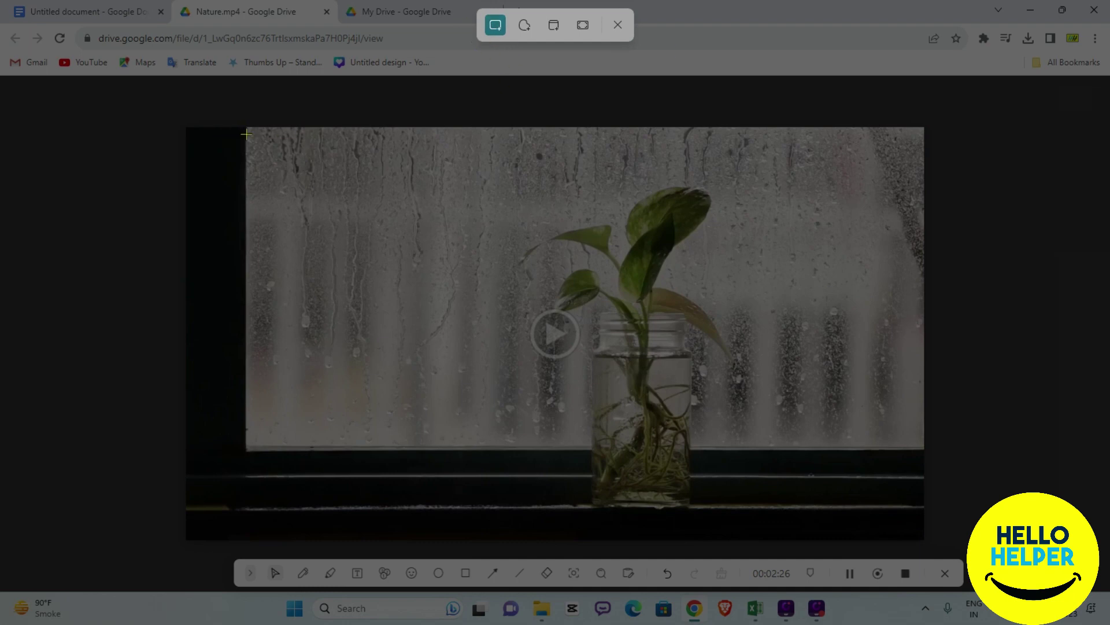
left_click_drag(295, 127, 910, 510)
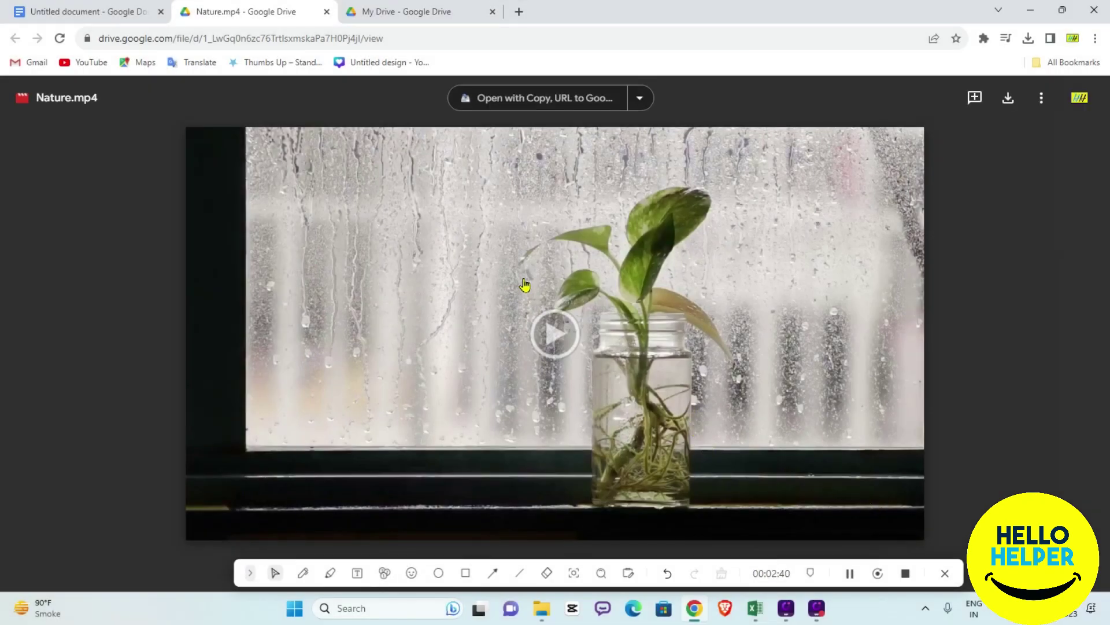
left_click(110, 13)
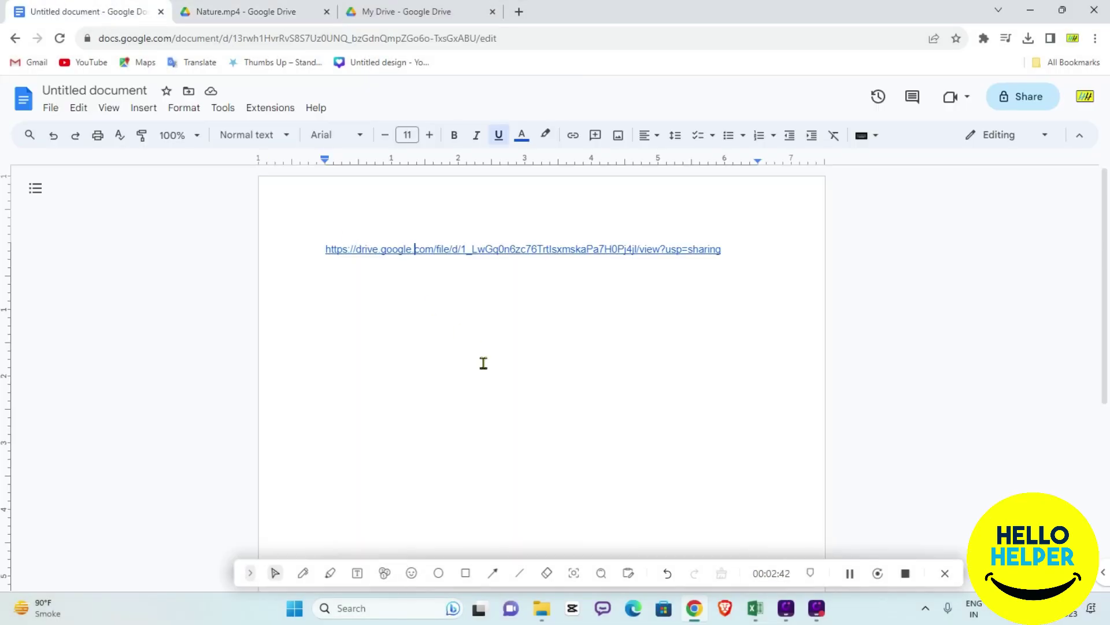
Paste the video-frame screenshot on a new line below the Drive link
left_click(738, 253)
key("Return")
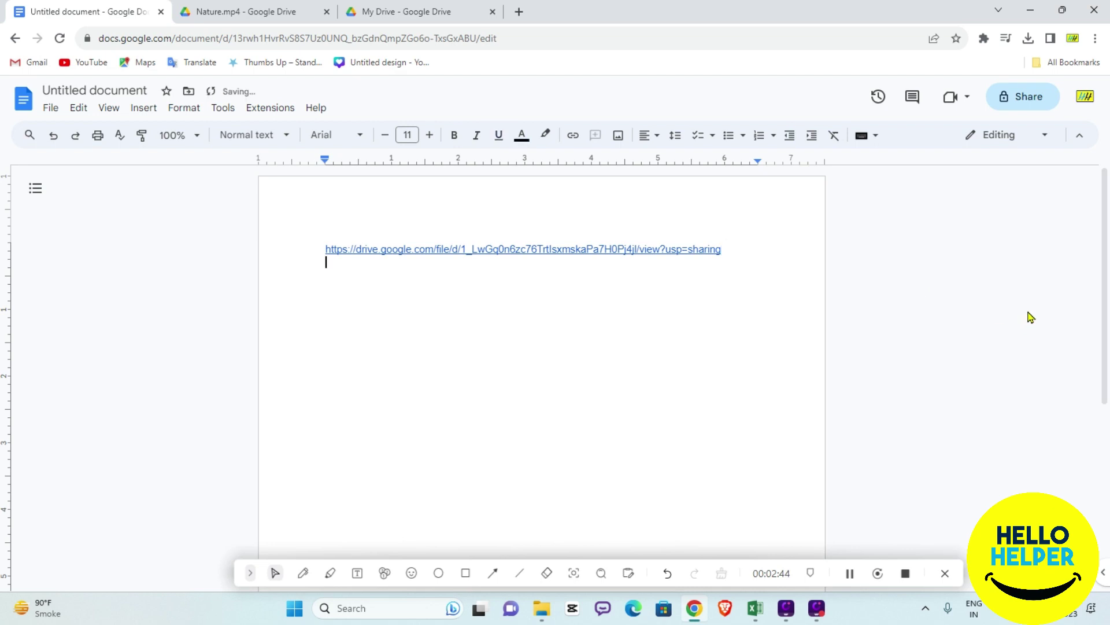
key("ctrl+v")
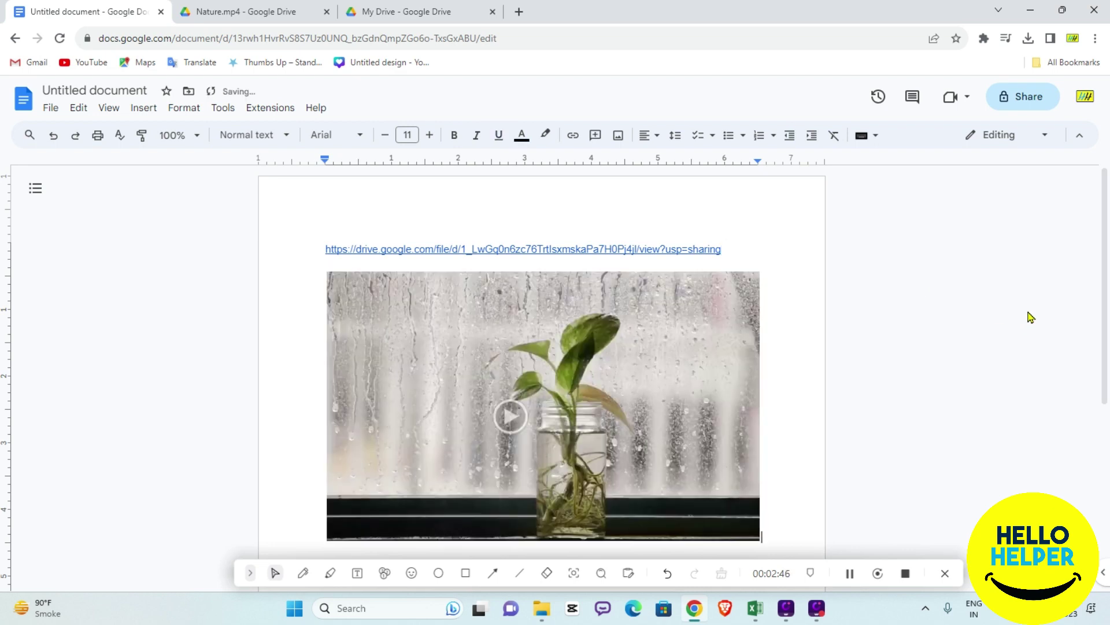
Copy the Nature.mp4 link from its chip and attach it to the pasted image
left_click_drag(724, 252, 327, 251)
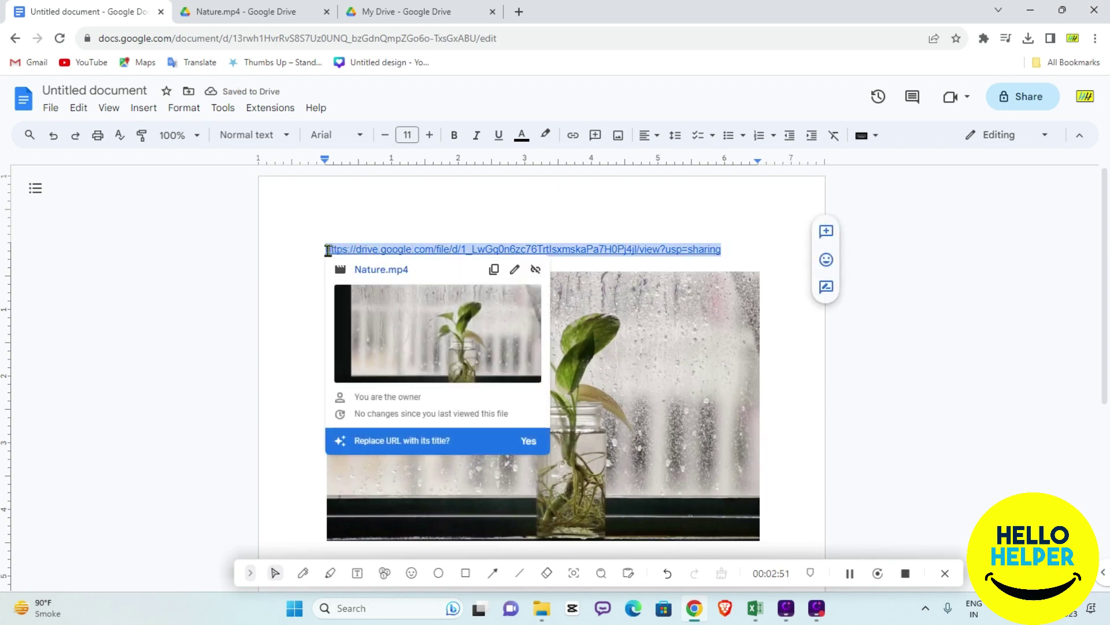
left_click(494, 269)
left_click(737, 250)
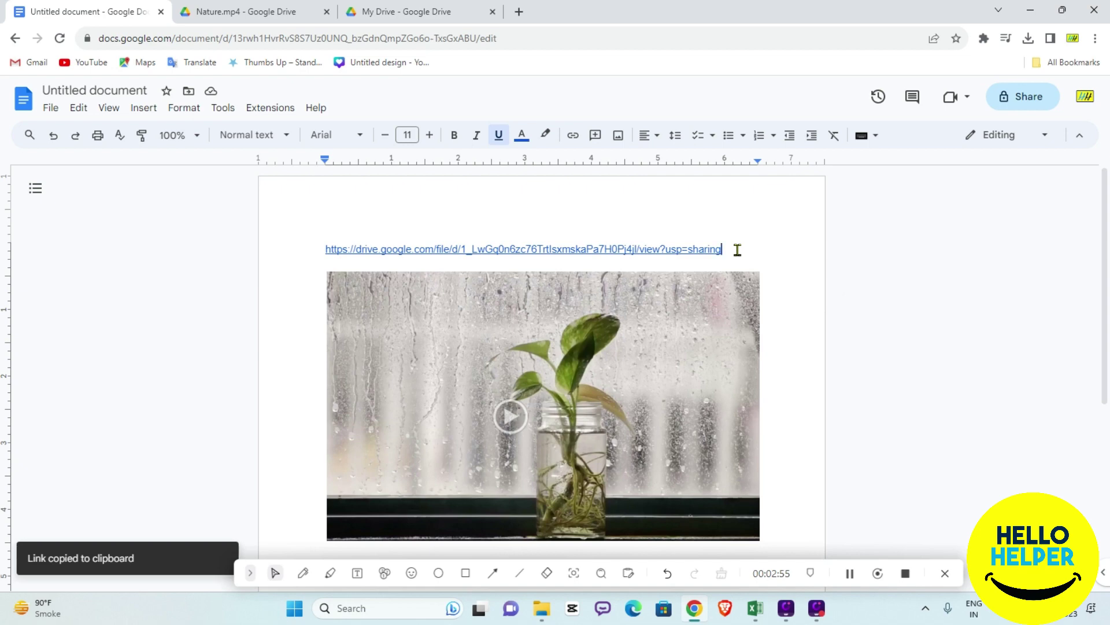
left_click(515, 364)
scroll(535, 356, "down", 2)
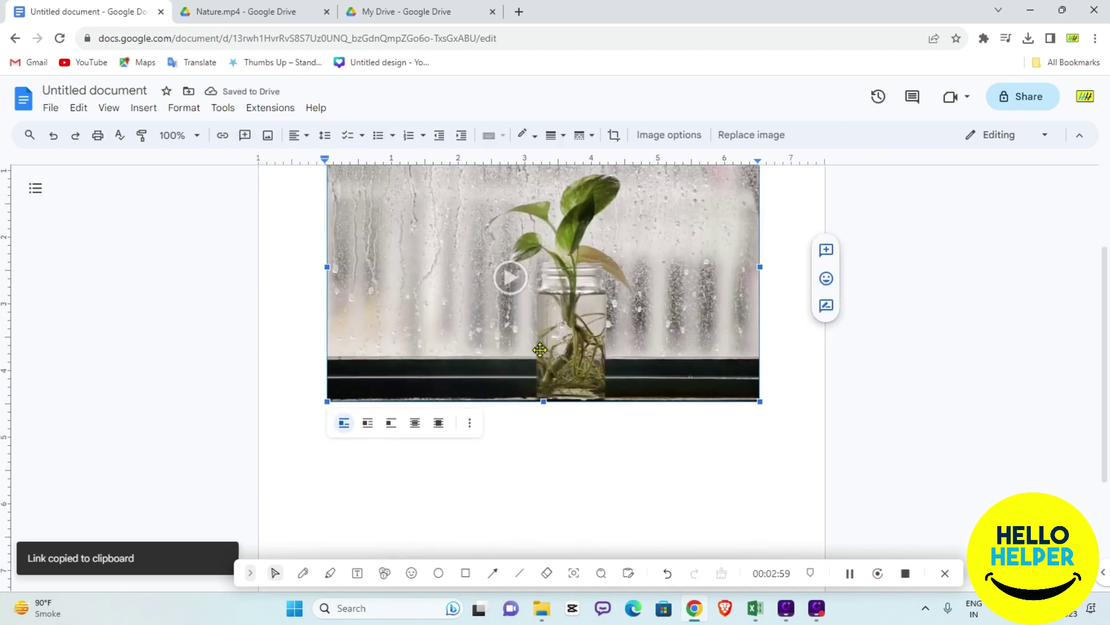
scroll(535, 347, "up", 1)
right_click(503, 325)
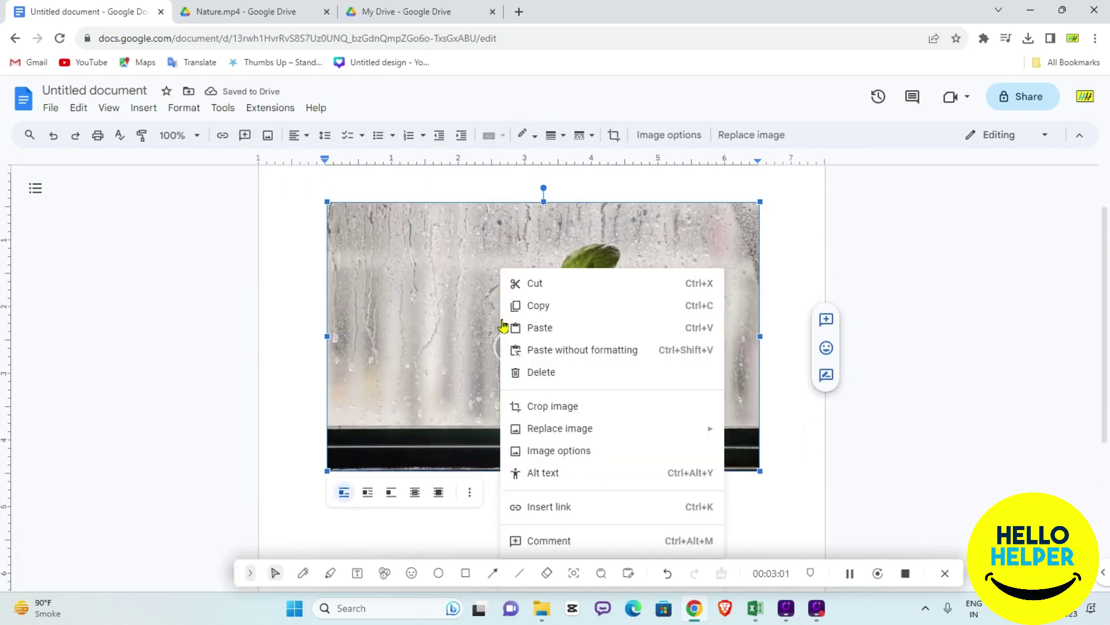
left_click(556, 509)
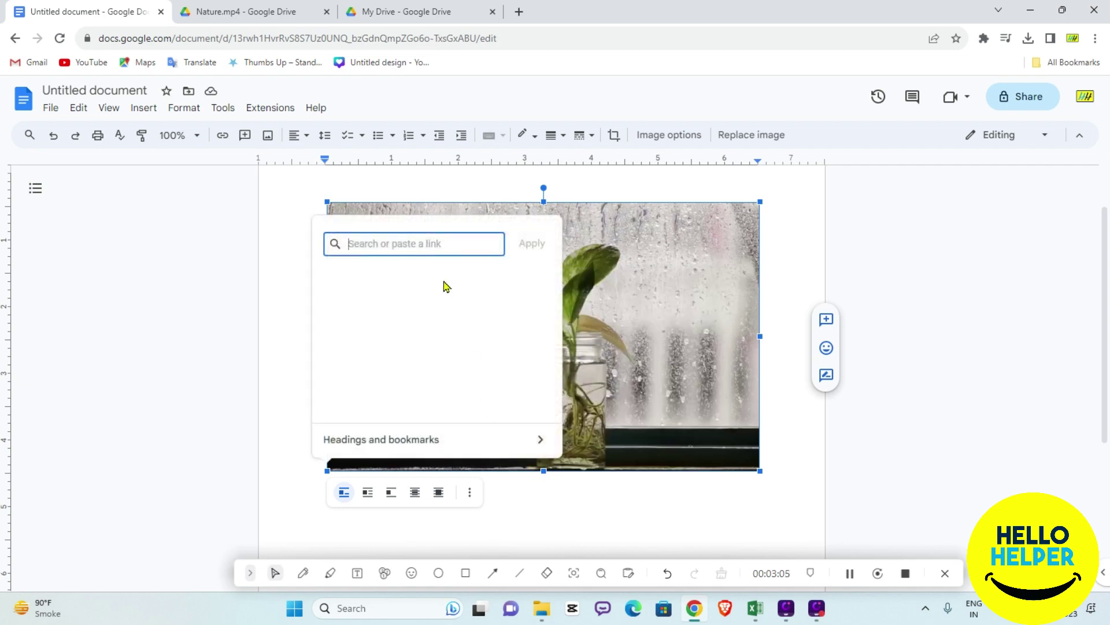
key("ctrl+v")
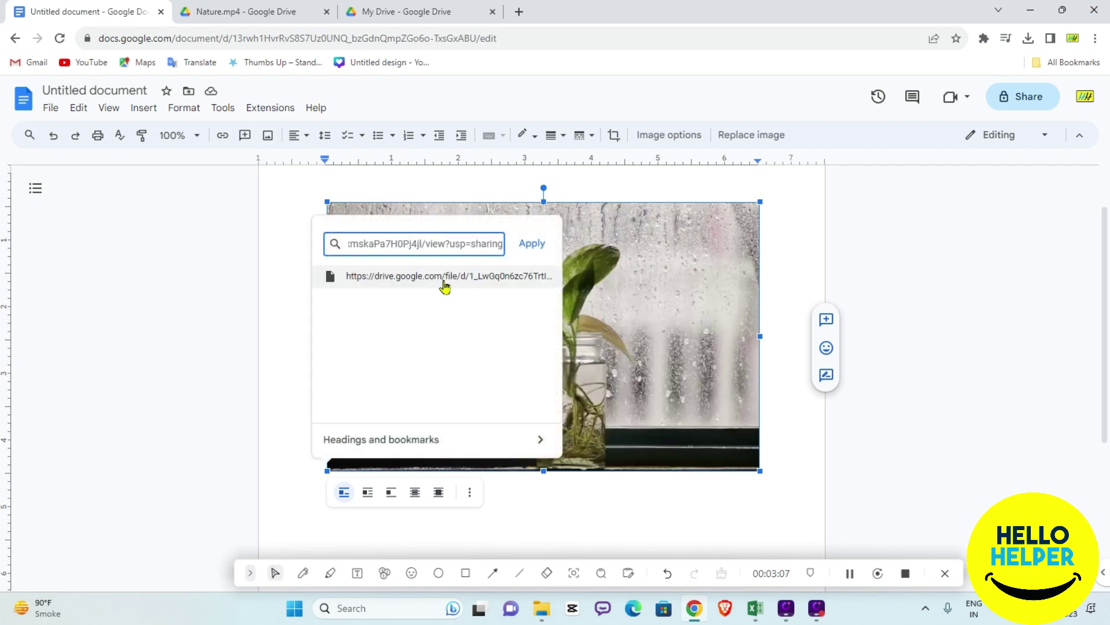
left_click(538, 250)
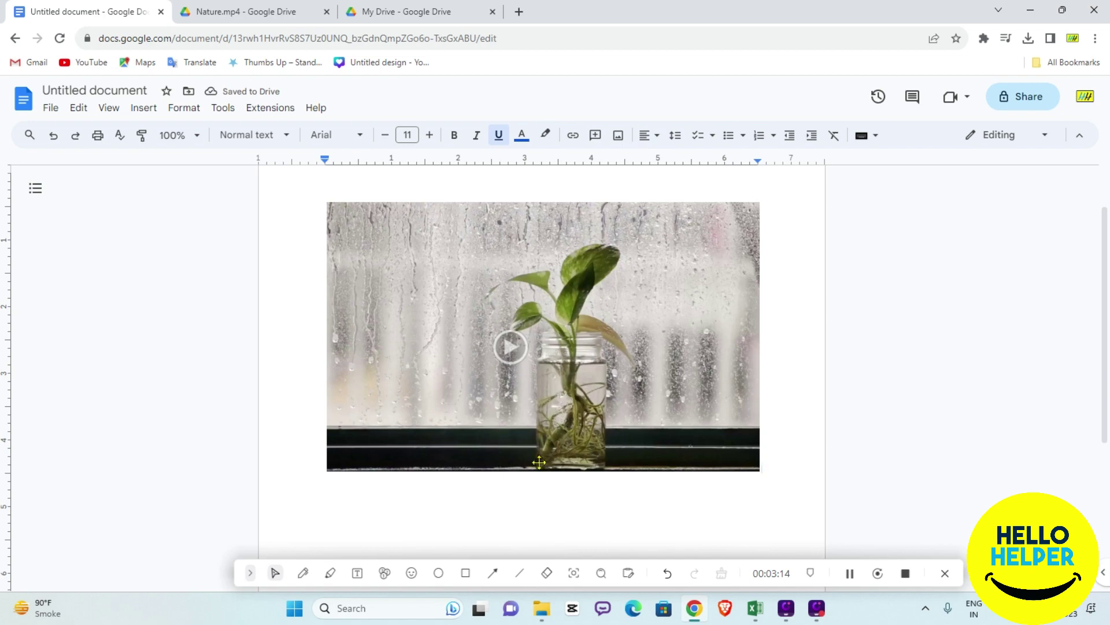
Open the Nature.mp4 video through the image's link to verify it works
left_click(578, 323)
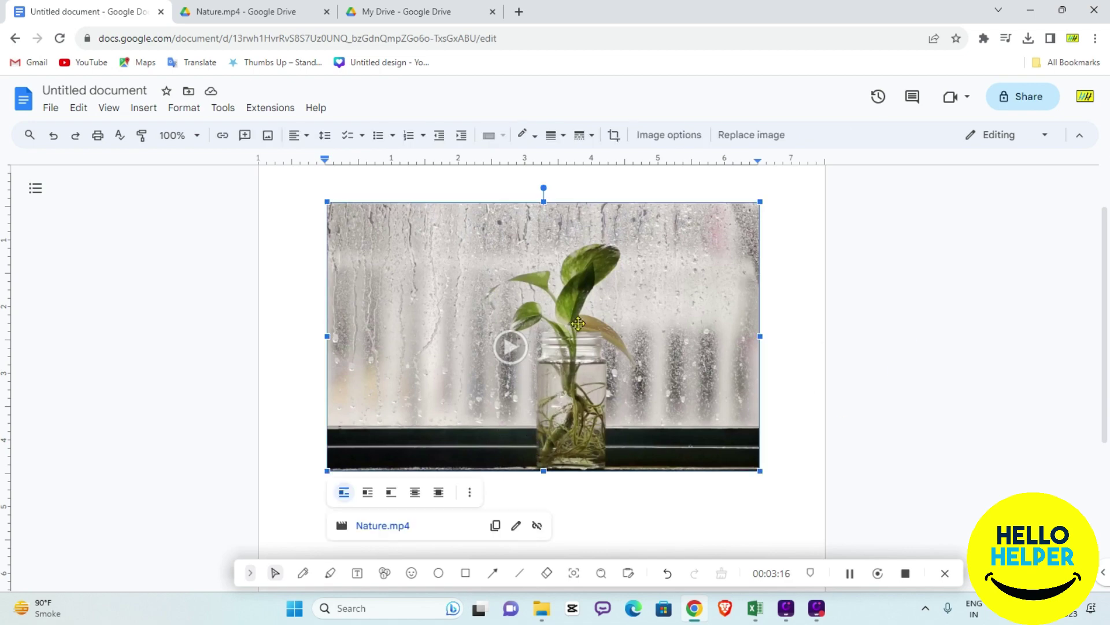
scroll(577, 324, "down", 2)
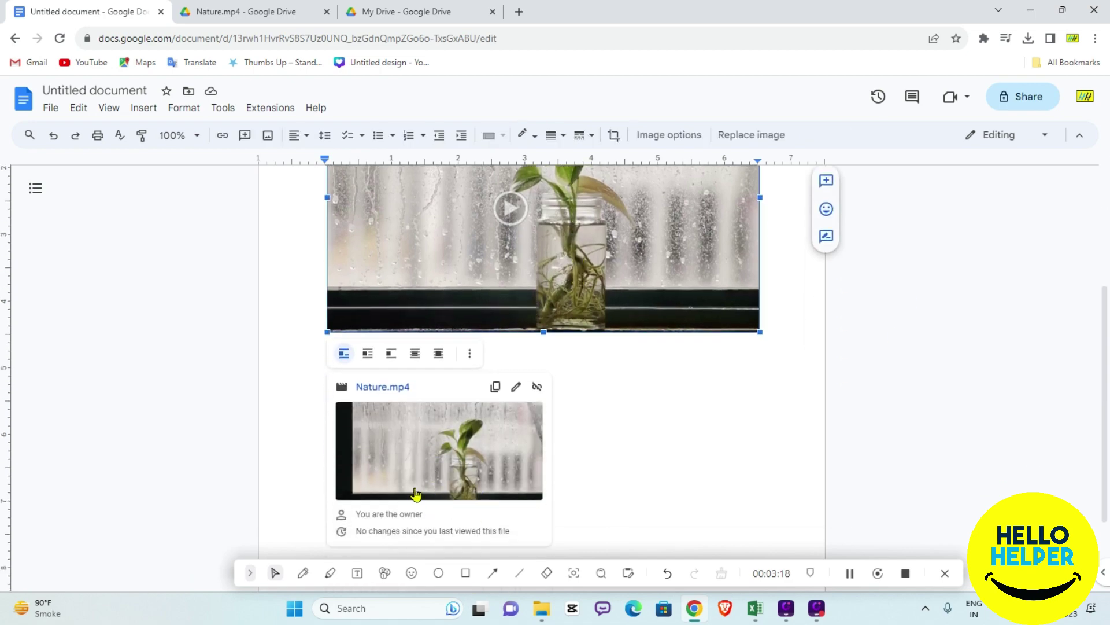
left_click(447, 464)
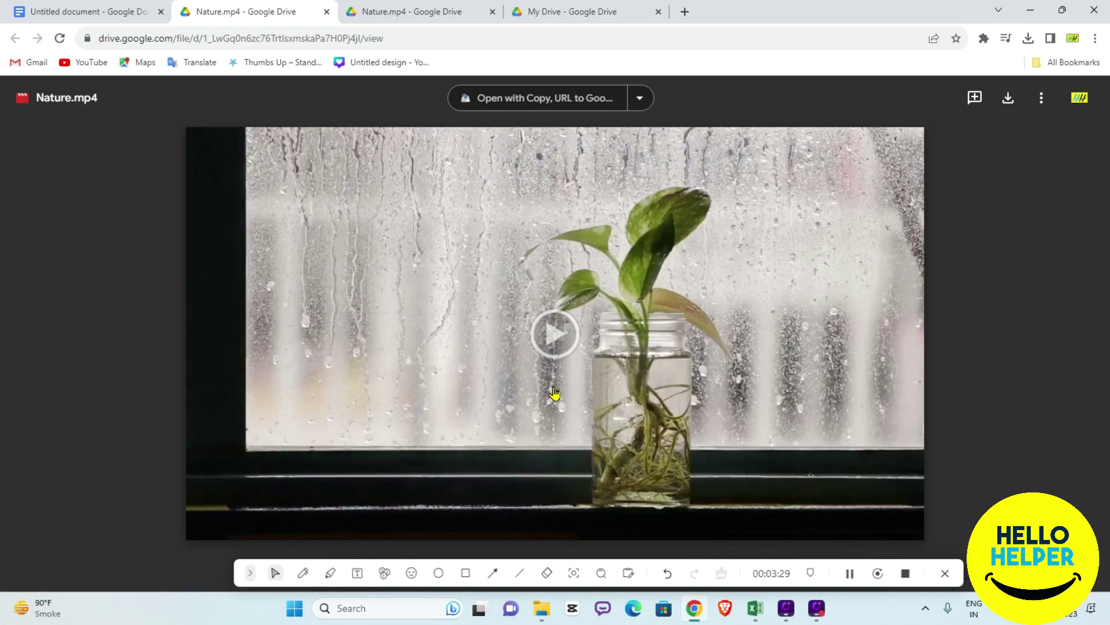
Close the duplicate Nature.mp4 tab and the My Drive tab
left_click(421, 12)
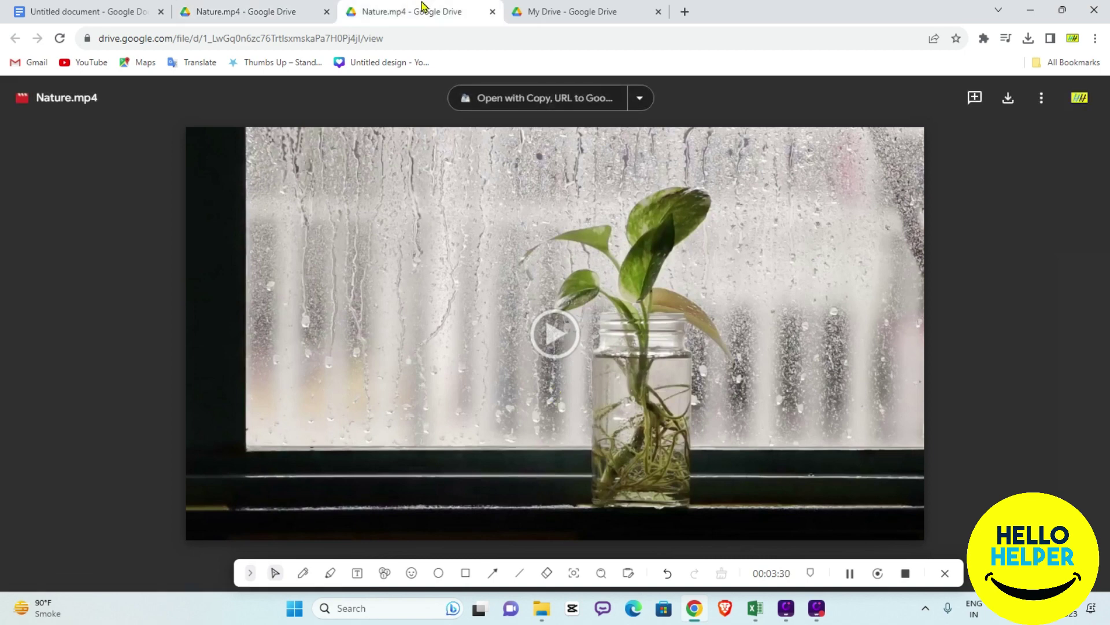
left_click(492, 12)
left_click(491, 12)
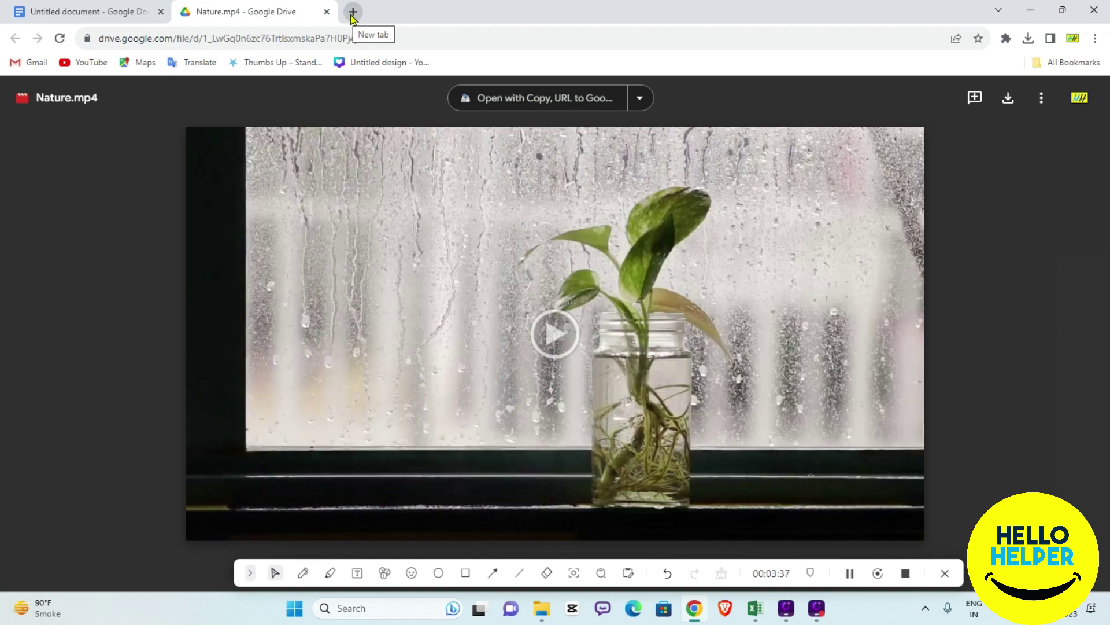
Close the Nature.mp4 tab, search 'google slide' in a new tab, and open the Google Slides sign-in result
left_click(327, 12)
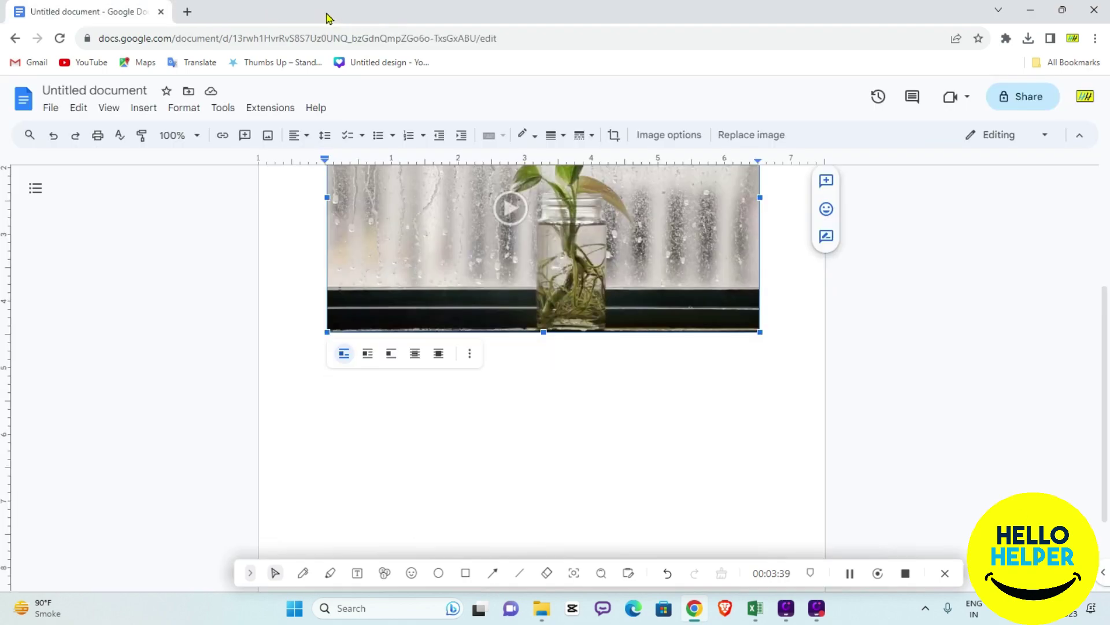
left_click(187, 12)
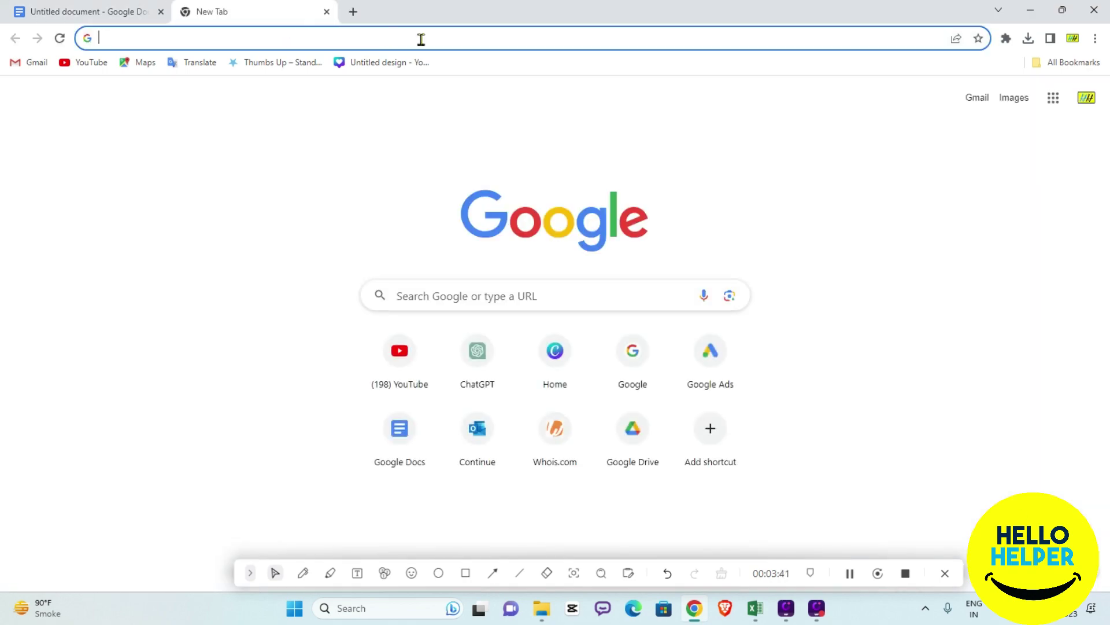
type("google silid")
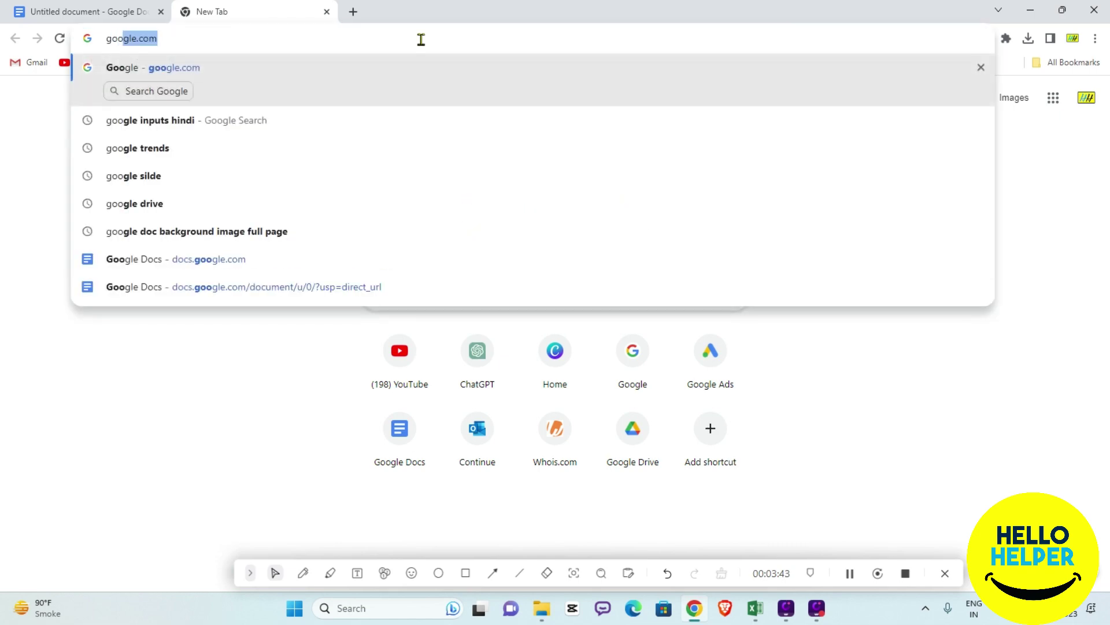
key("BackSpace")
key("BackSpace")
key("BackSpace")
key("BackSpace")
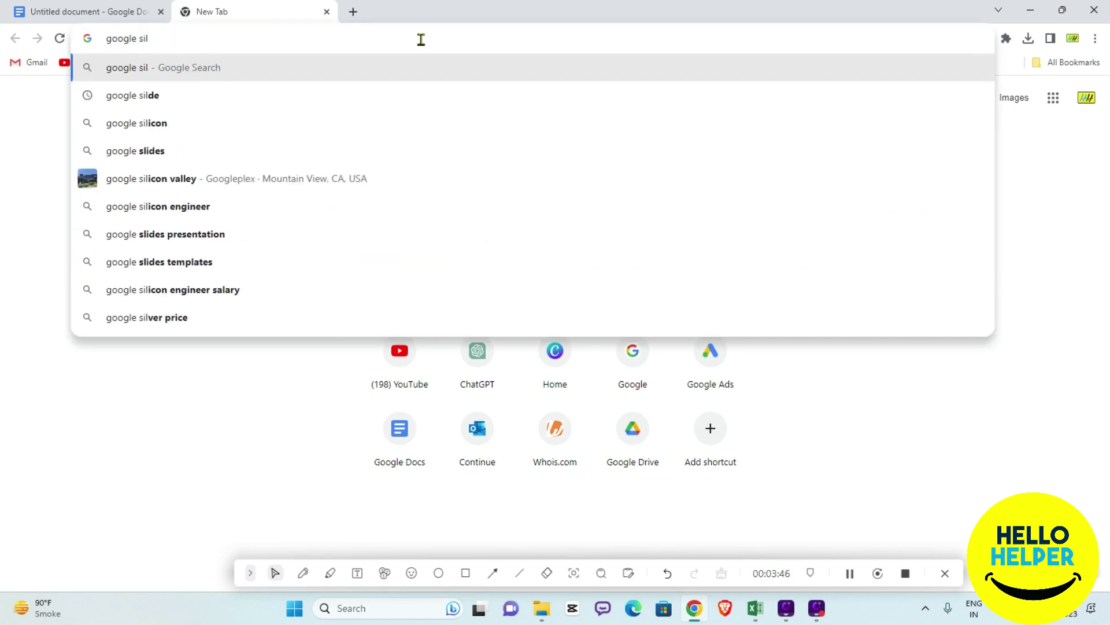
type("lide")
key("Return")
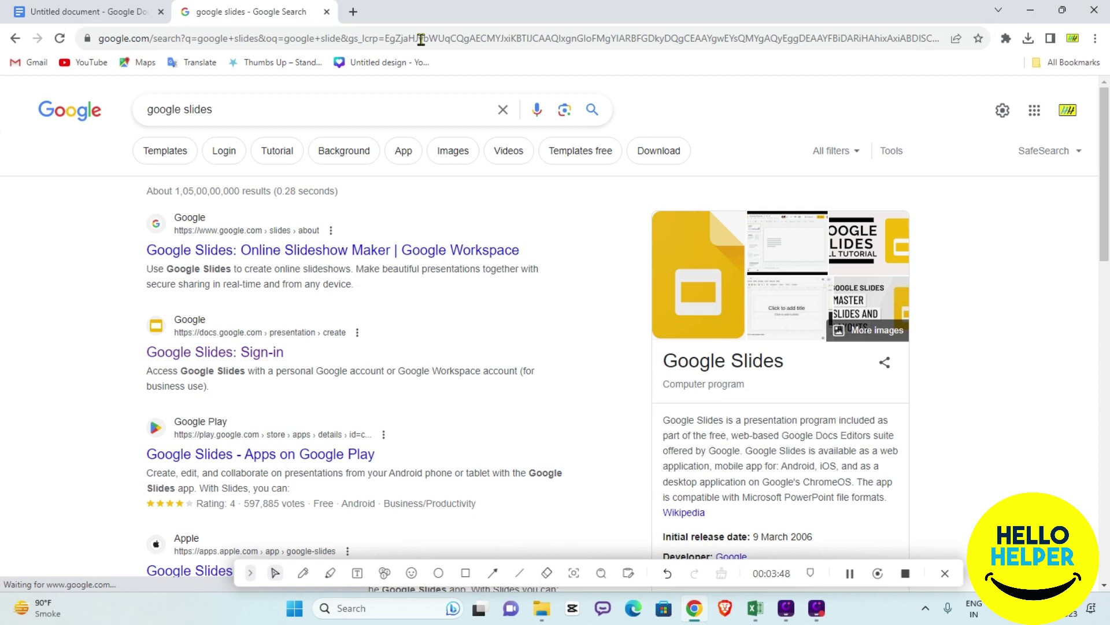
left_click(262, 354)
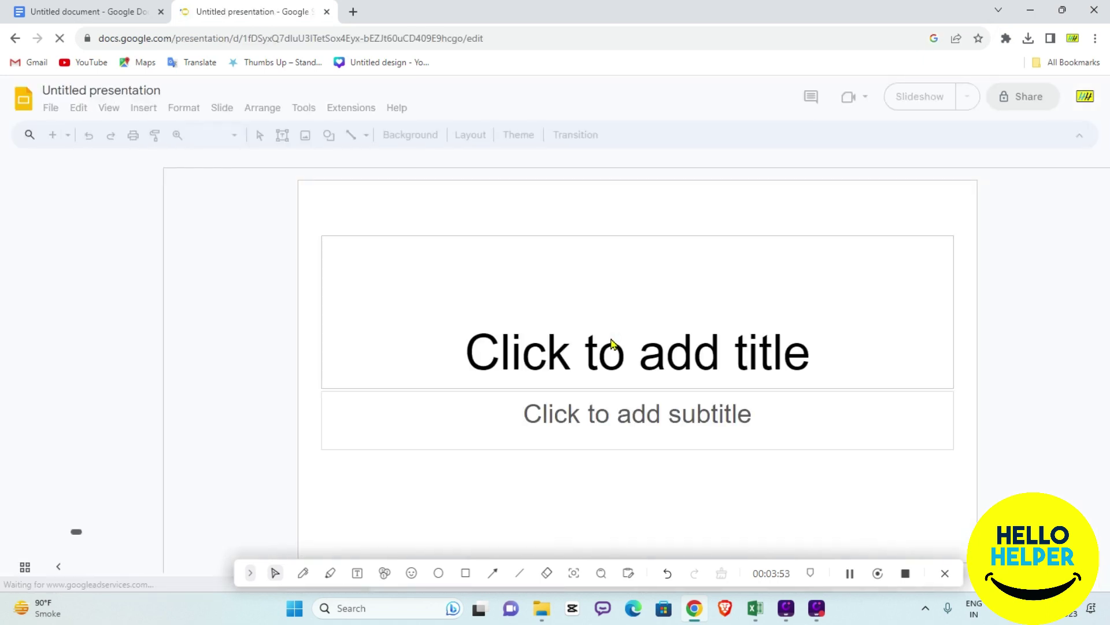
Delete the slide's title and subtitle placeholders and search YouTube for 'hello helper'
left_click_drag(211, 202, 863, 495)
key("Delete")
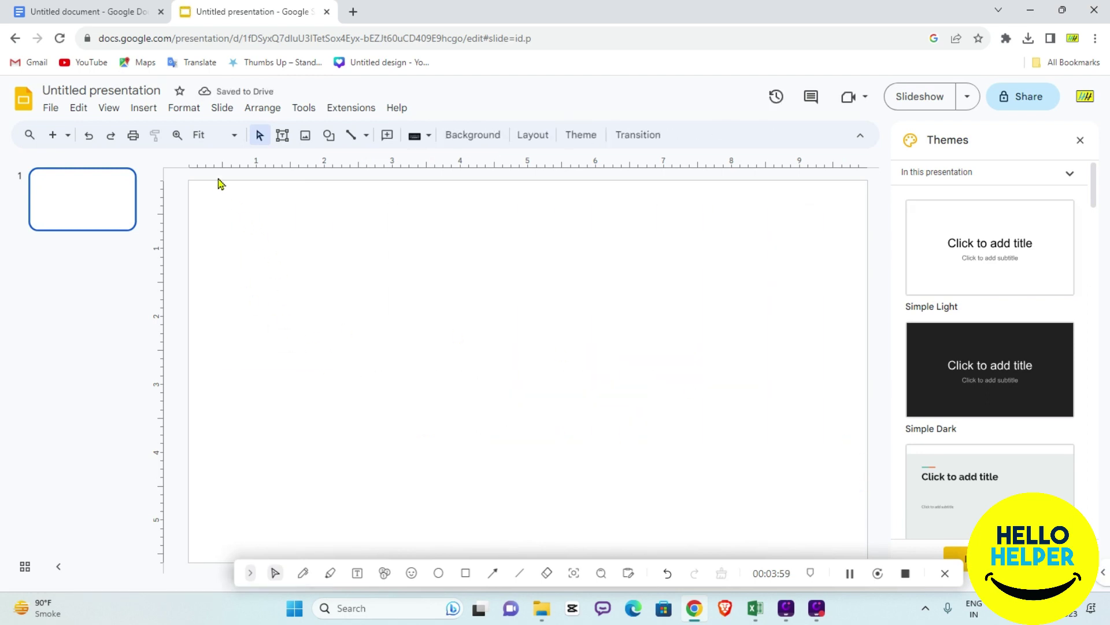
left_click(144, 115)
left_click(168, 196)
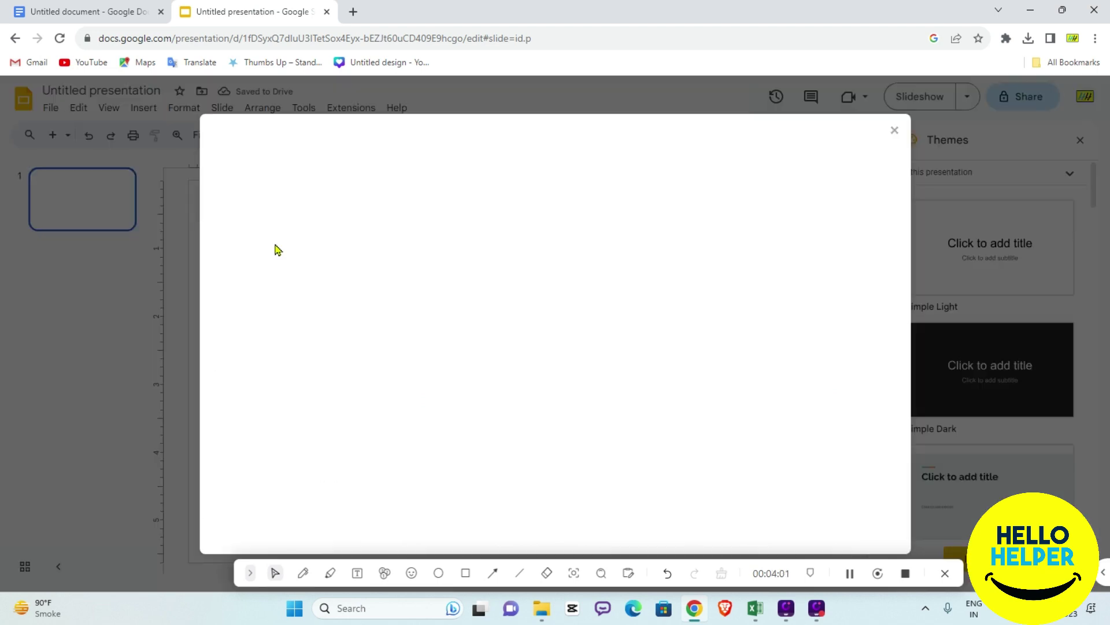
left_click(438, 145)
type("hello h")
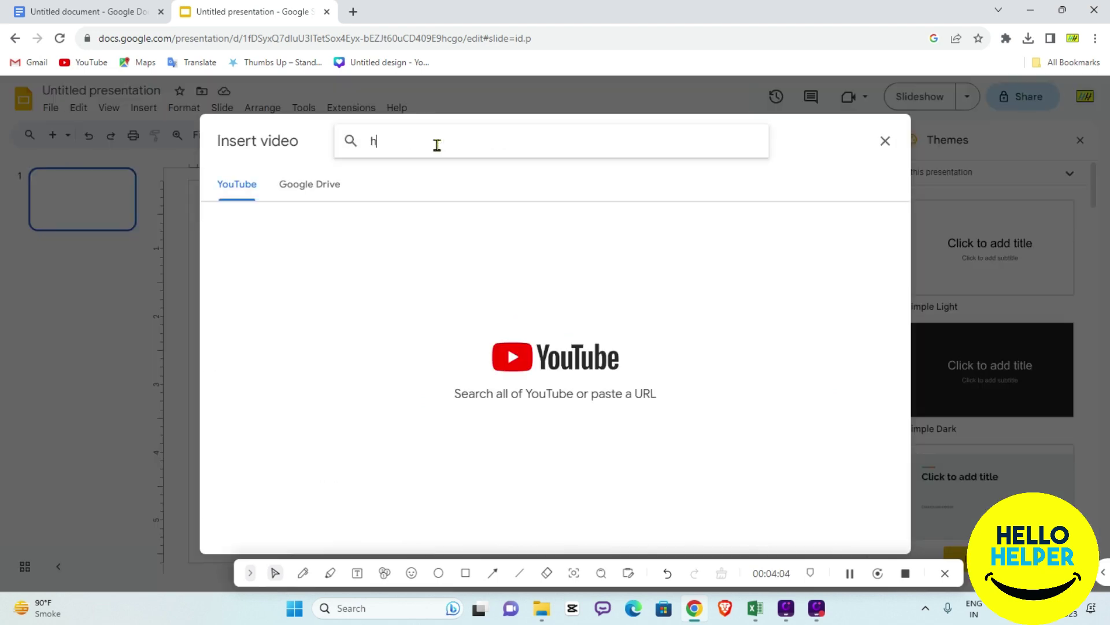
type("elper")
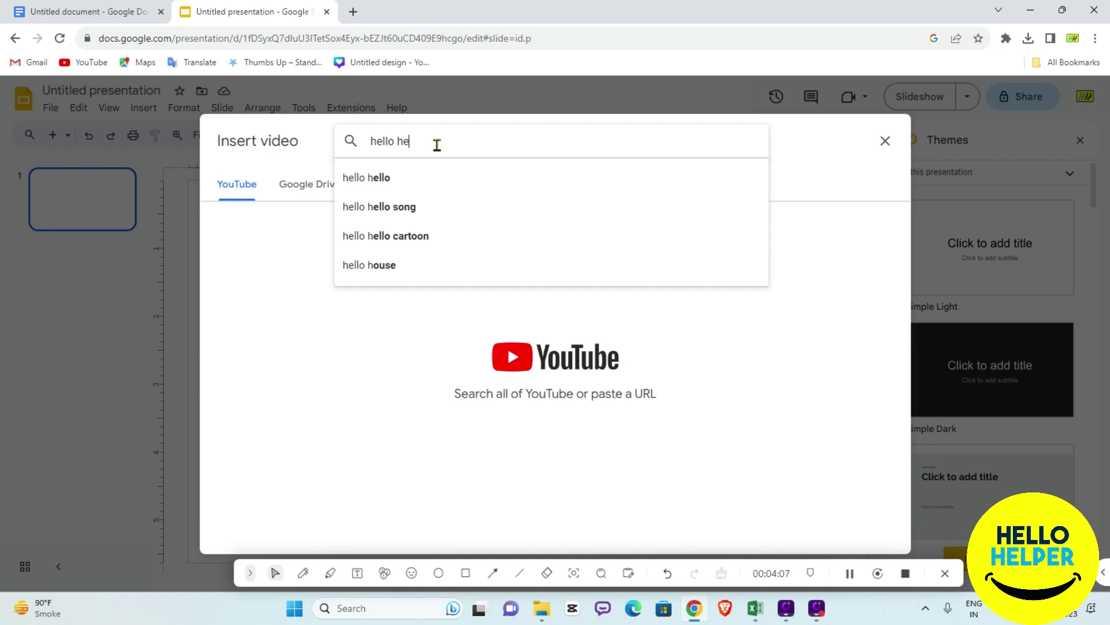
key("Return")
Refine the search to 'hellohelper' and insert the folder password tutorial video
scroll(513, 376, "down", 10)
scroll(513, 347, "up", 10)
left_click(421, 141)
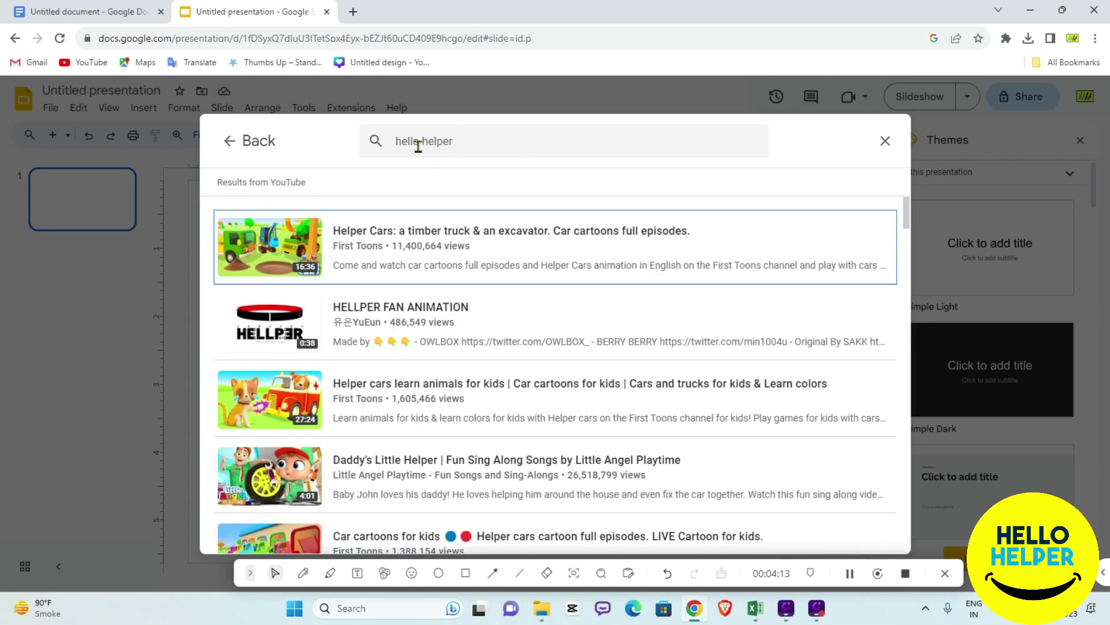
key("BackSpace")
key("Return")
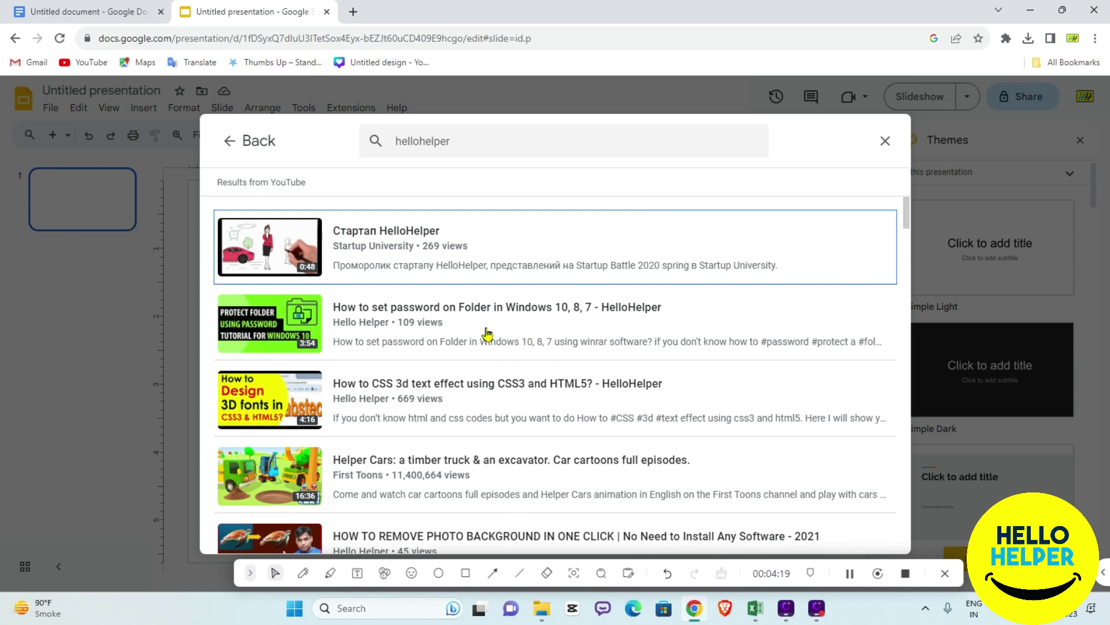
left_click(560, 314)
left_click(869, 532)
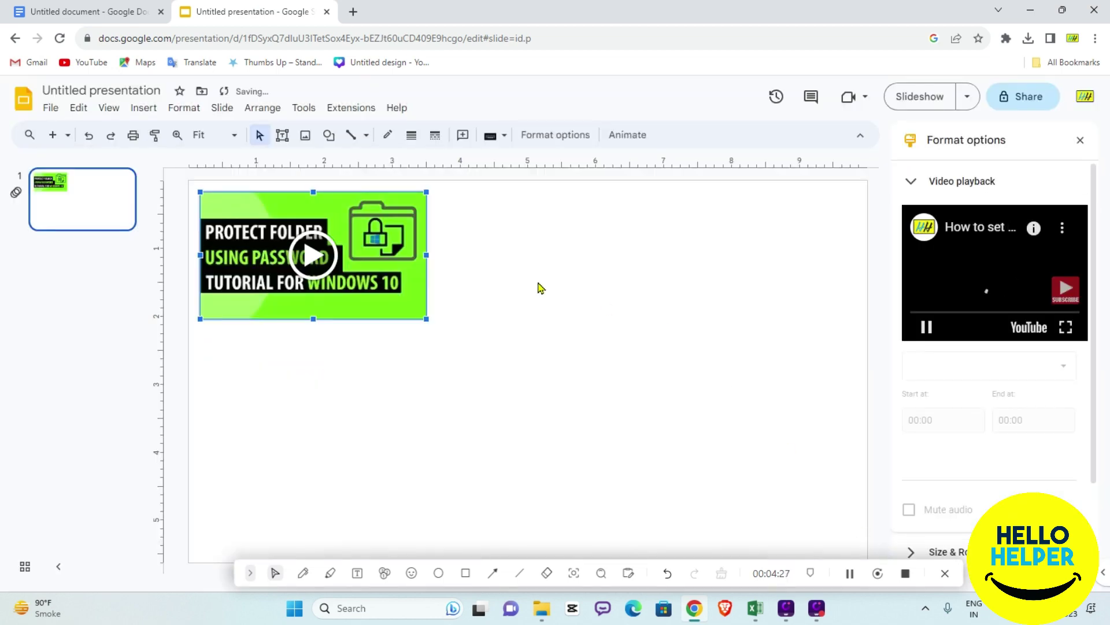
Copy the inserted video and add a new line below the plant video in the Doc
left_click(486, 242)
left_click_drag(488, 212, 194, 312)
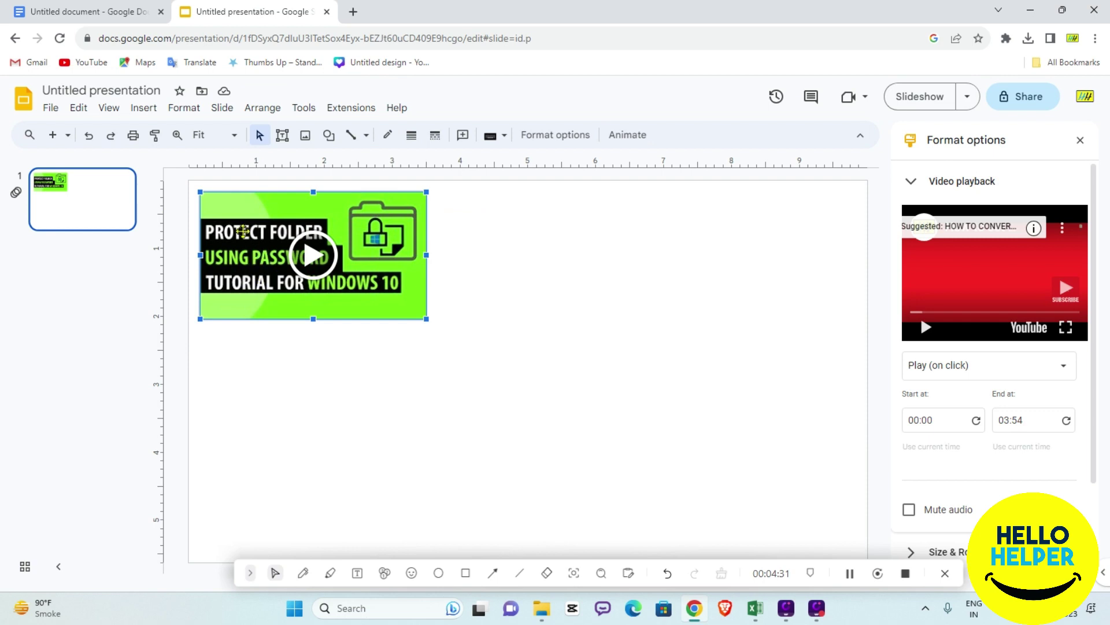
right_click(250, 216)
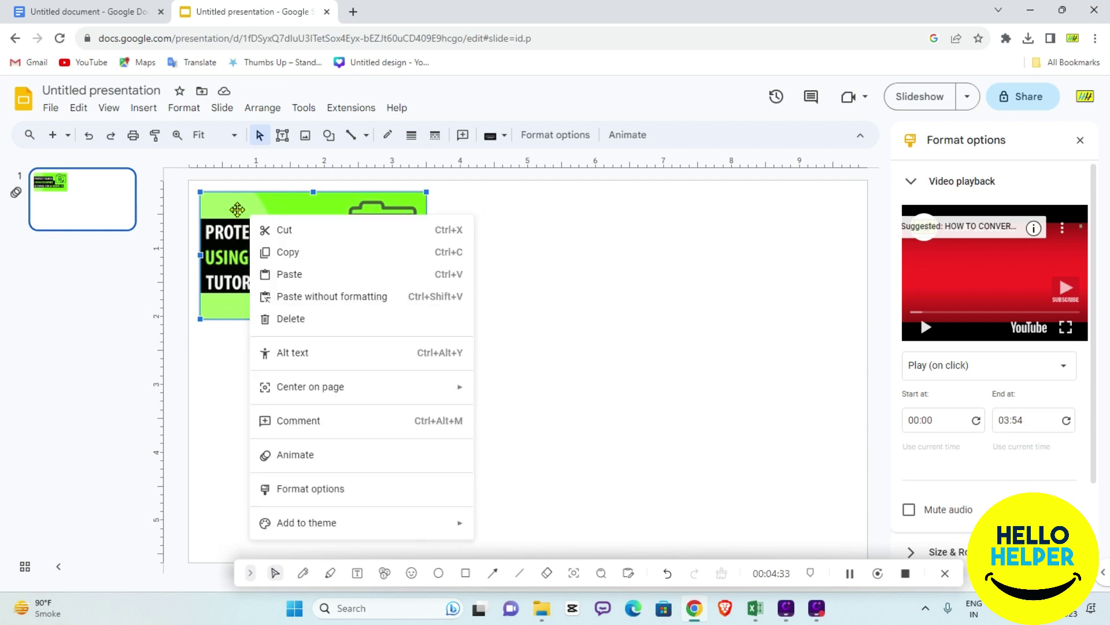
left_click(460, 205)
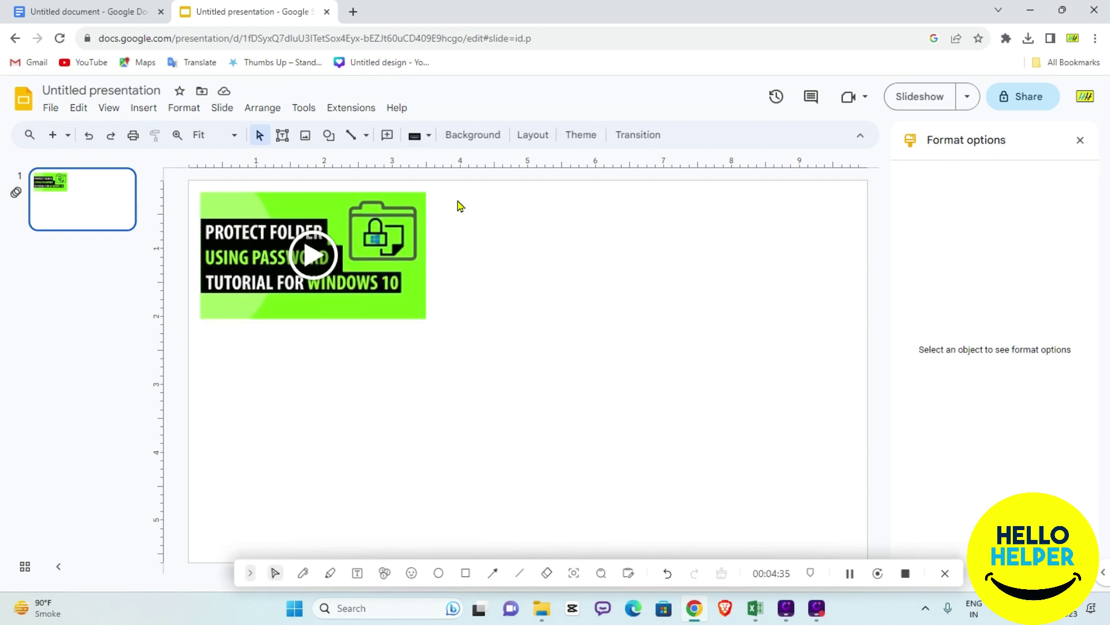
left_click(110, 14)
left_click(484, 443)
key("Return")
key("Return")
key("Return")
key("Return")
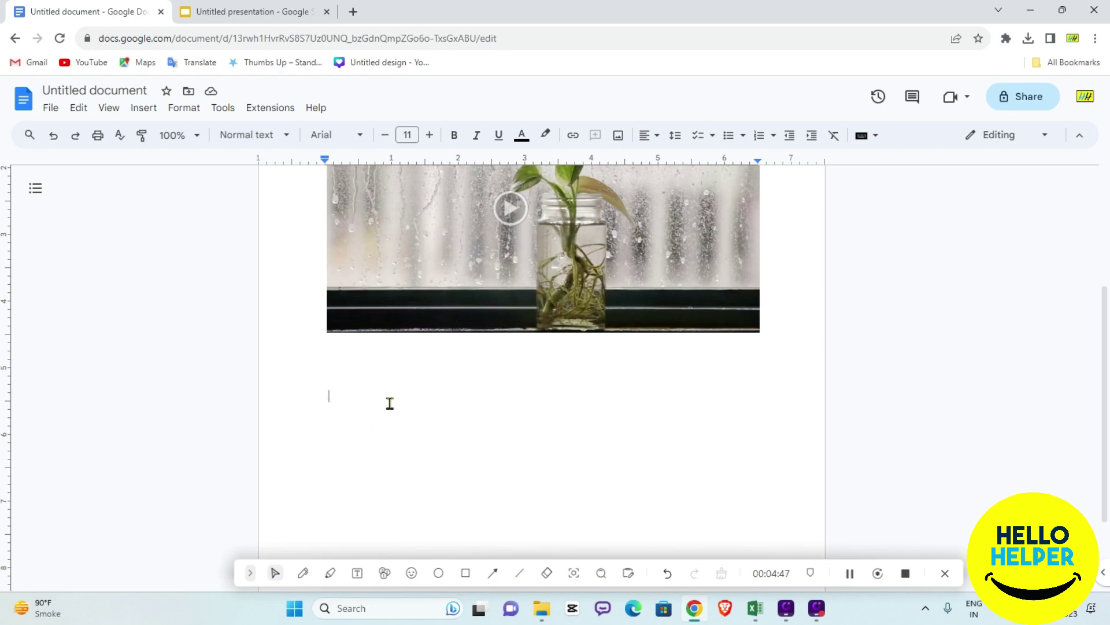
Start a new blank drawing via Insert > Drawing > New
left_click(493, 572)
mouse_move(230, 428)
left_mouse_down()
mouse_move(166, 68)
mouse_move(142, 112)
mouse_move(149, 122)
left_mouse_up()
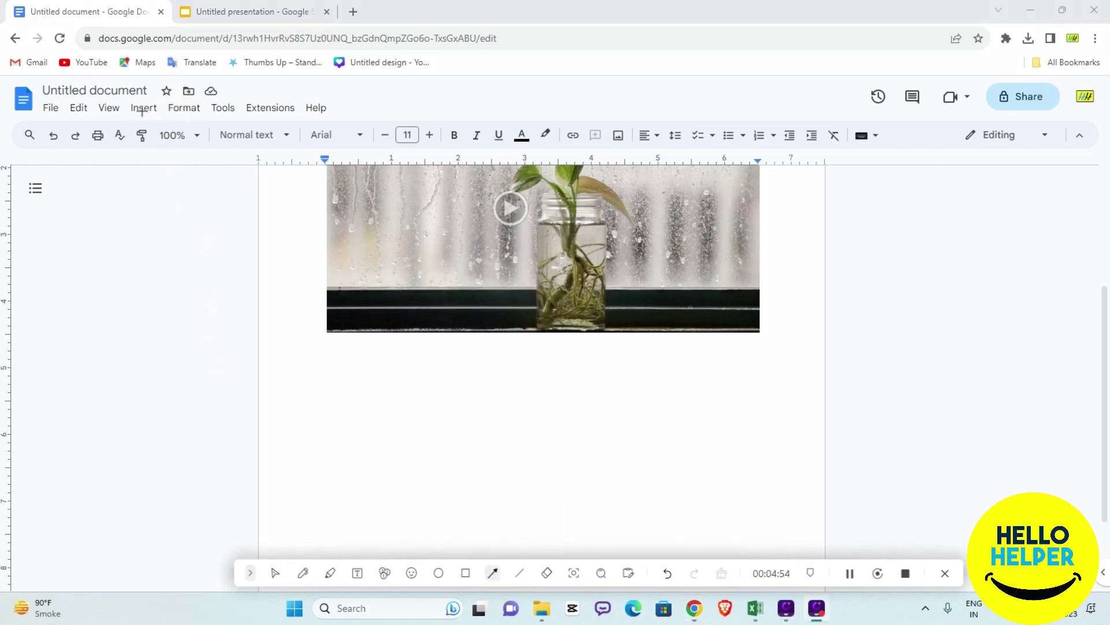
left_click(275, 574)
left_click(153, 108)
mouse_move(174, 182)
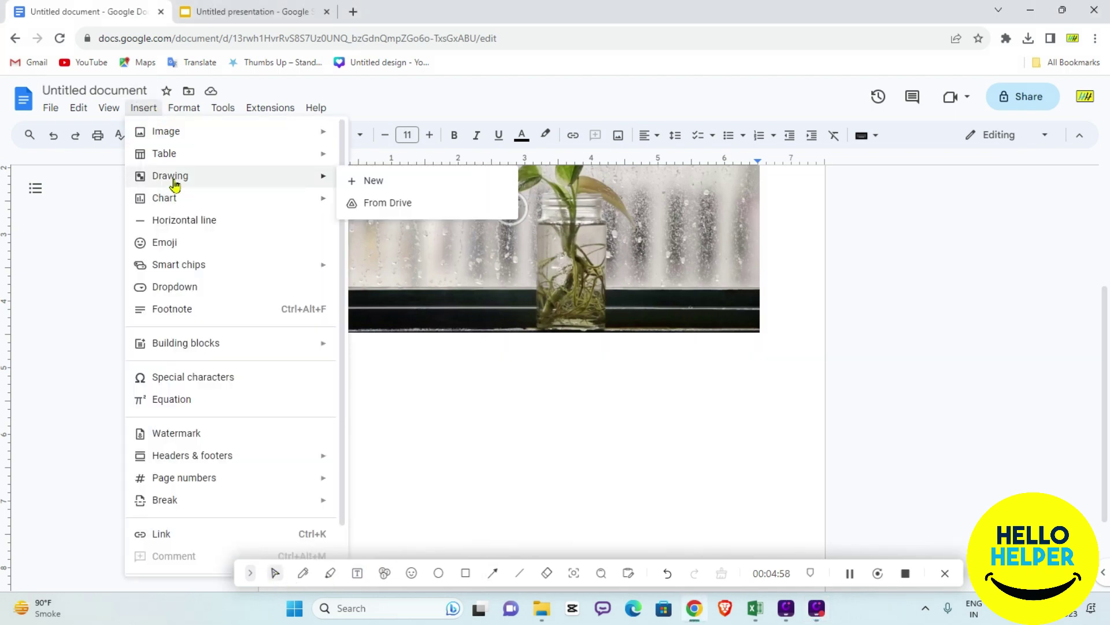
left_click(375, 182)
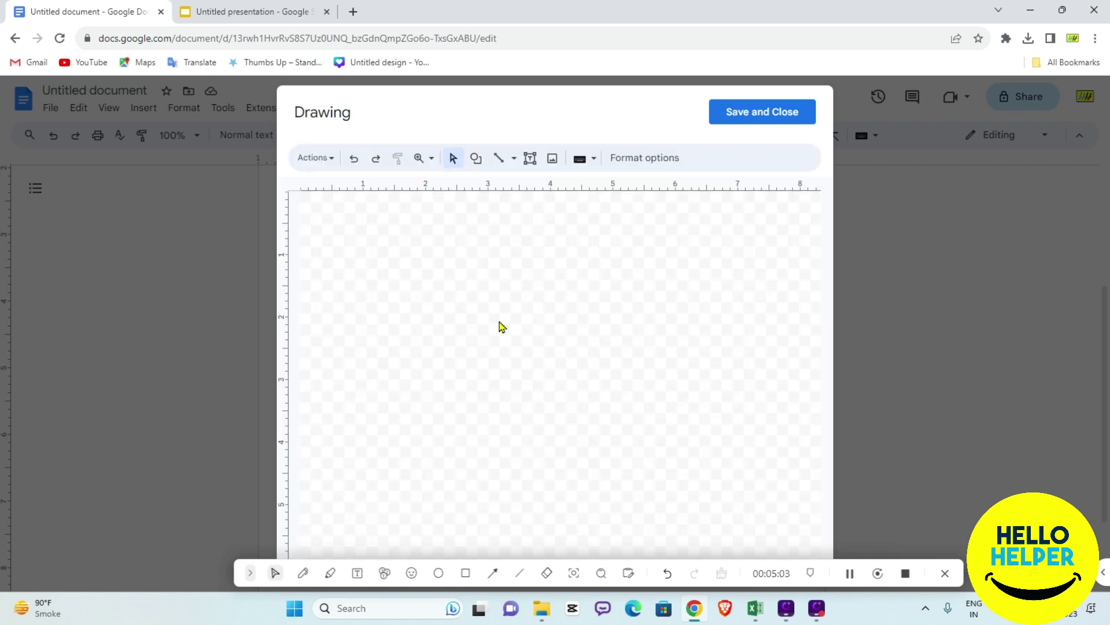
Paste the 'Protect Folder Using Password' YouTube video into the drawing and save it to the document
key("ctrl+v")
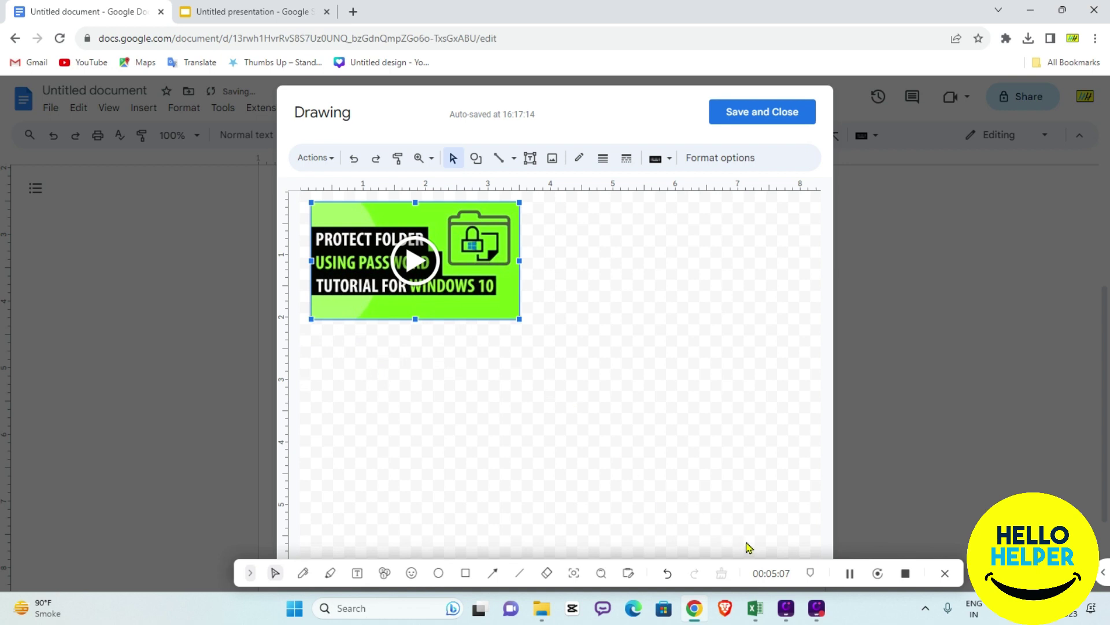
left_click(752, 116)
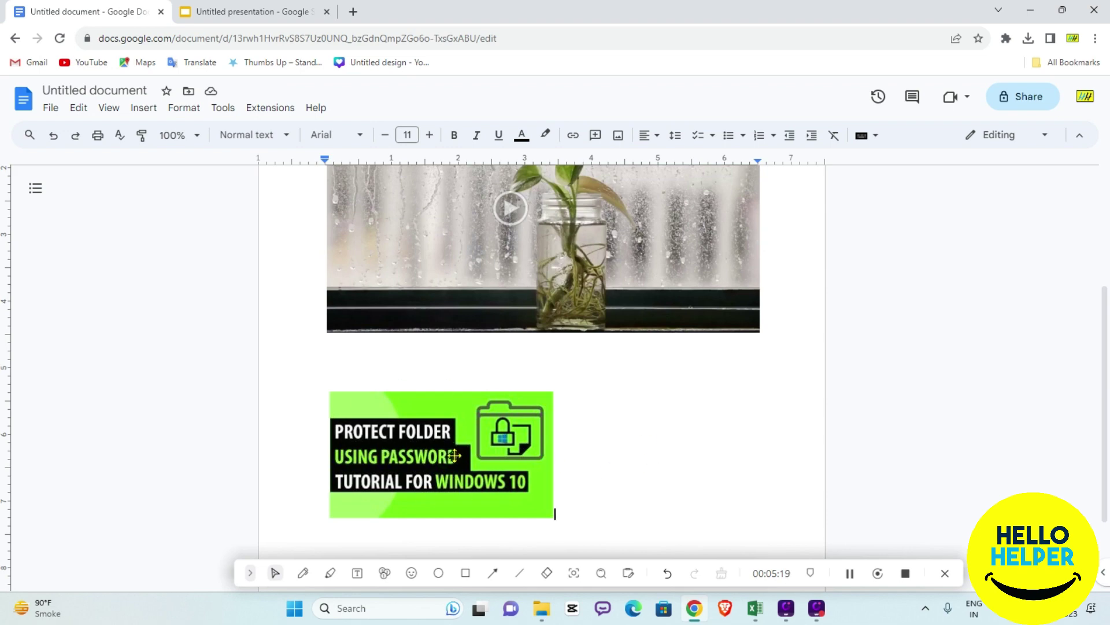
double_click(447, 461)
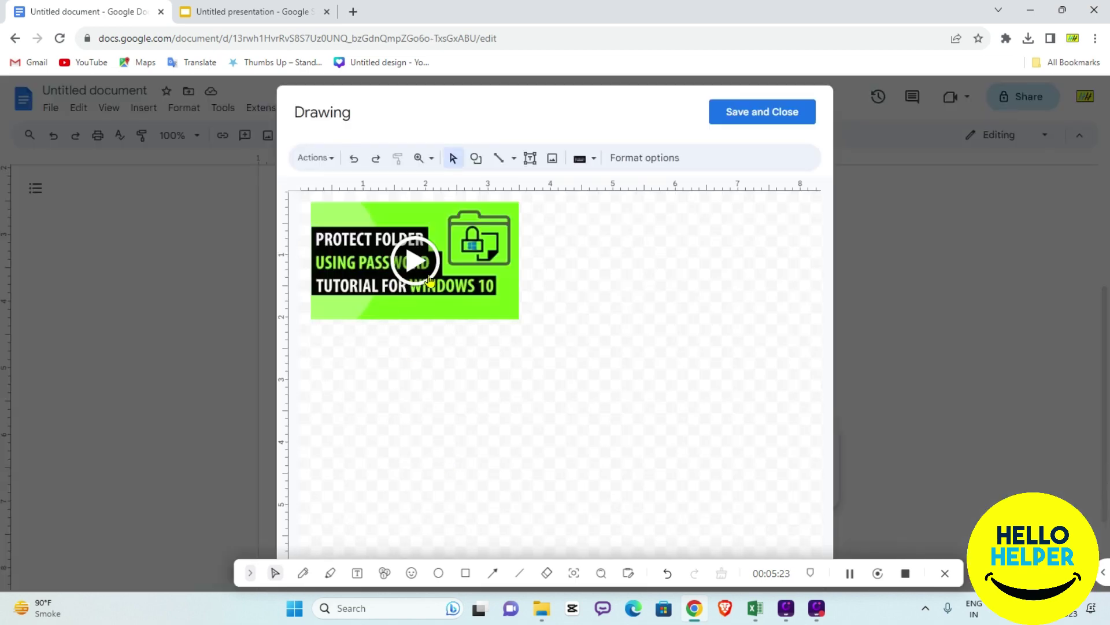
left_click(424, 276)
left_click(424, 277)
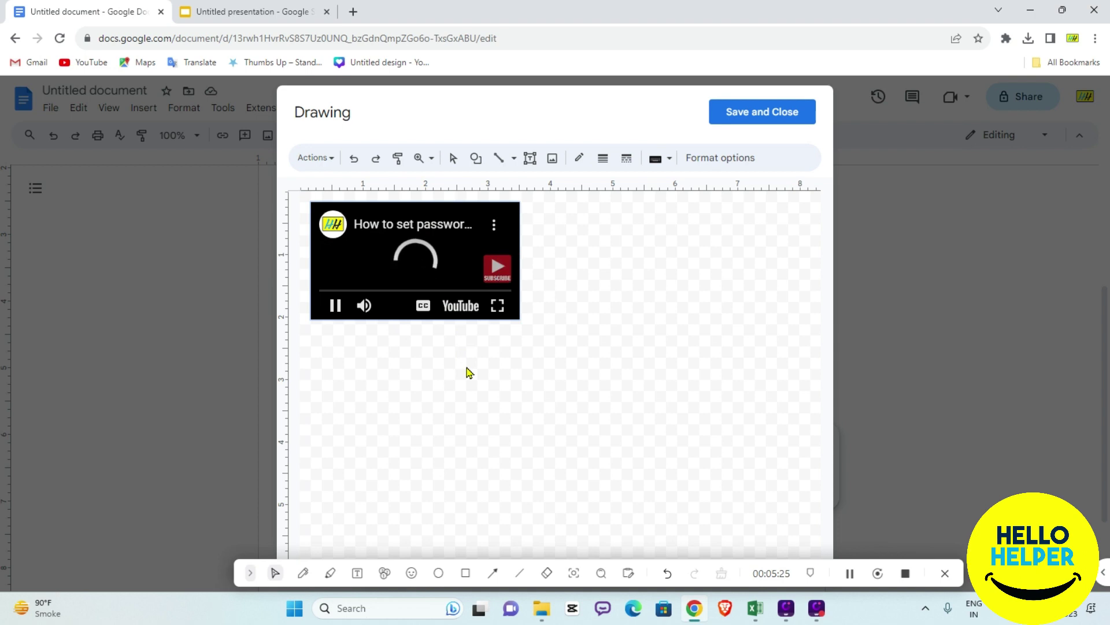
left_click(335, 306)
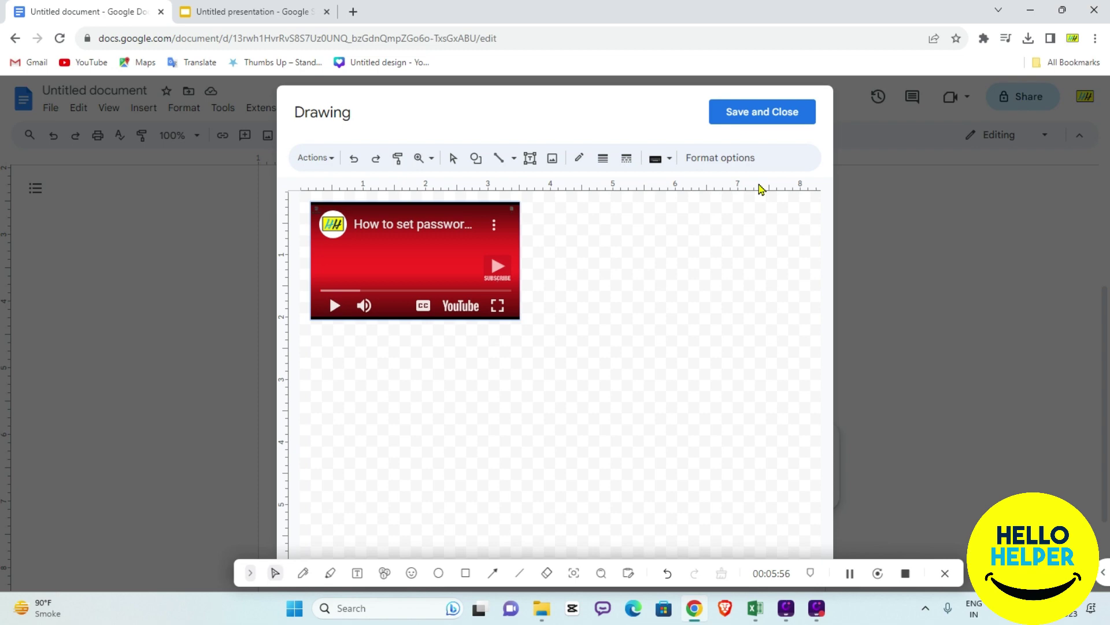
left_click(731, 112)
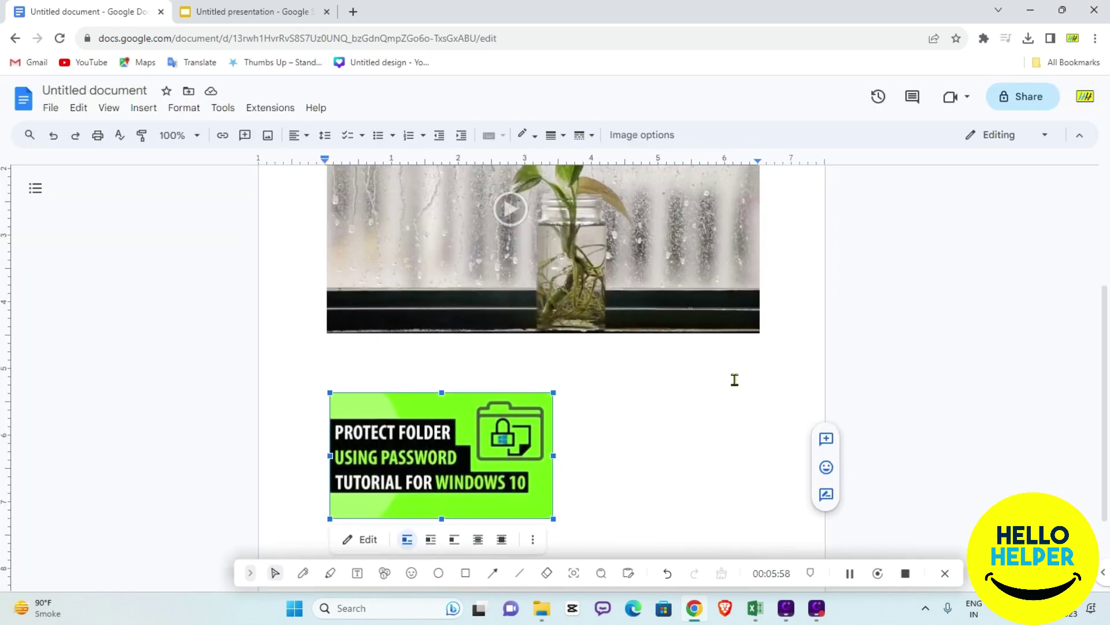
scroll(734, 379, "up", 2)
scroll(685, 323, "down", 3)
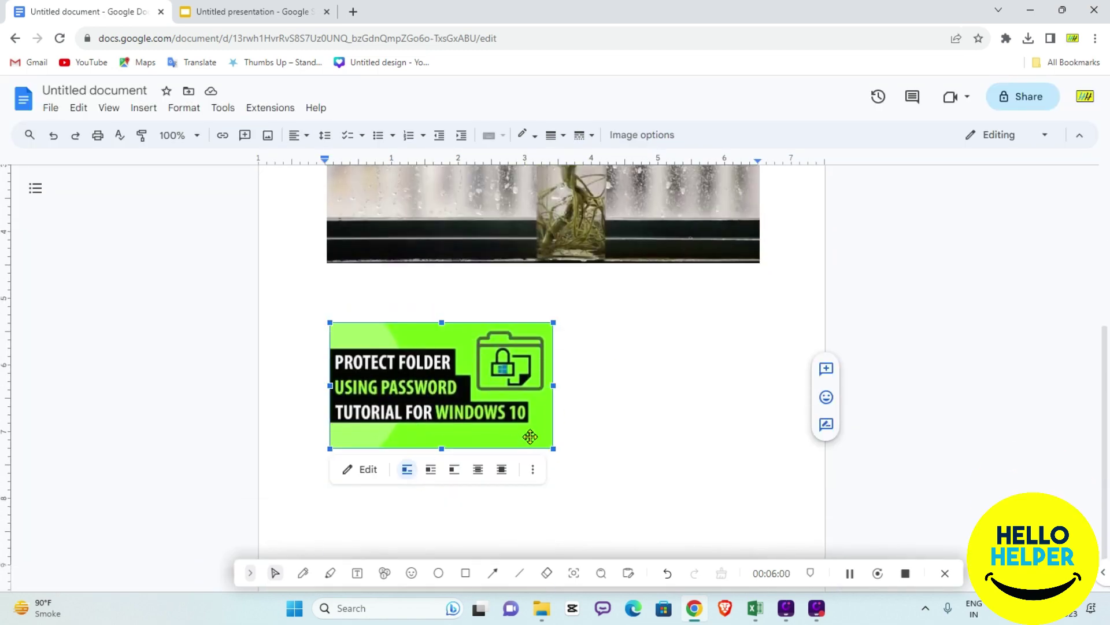